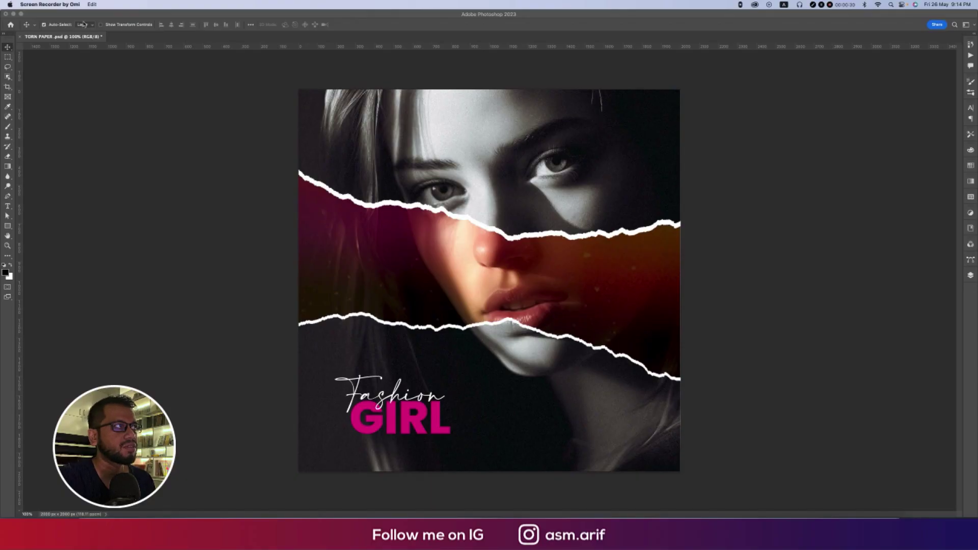
Create a transparent 2000 × 2000 px square document from the recent preset, named RP
{"action": "left_click", "coordinate": [93, 15]}
{"action": "left_click", "coordinate": [58, 5]}
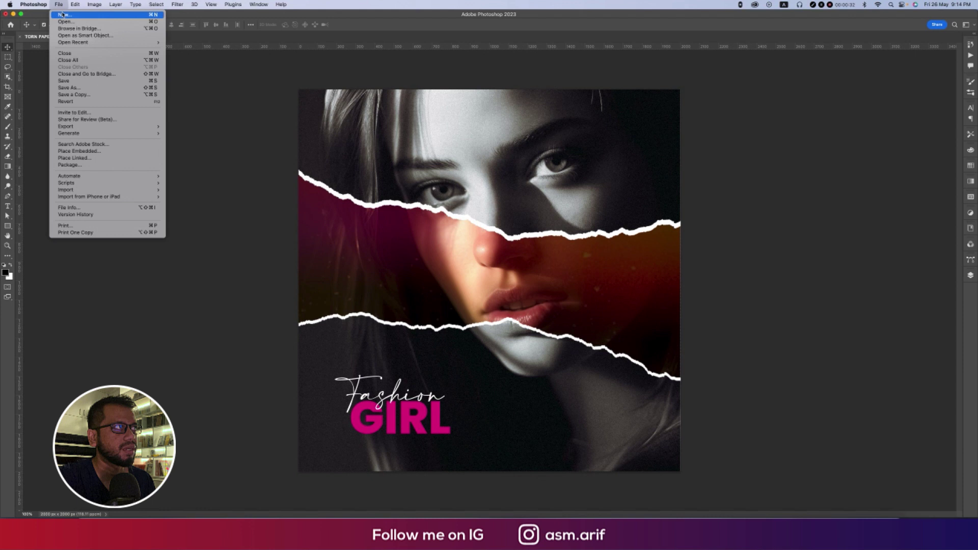
{"action": "left_click", "coordinate": [64, 16]}
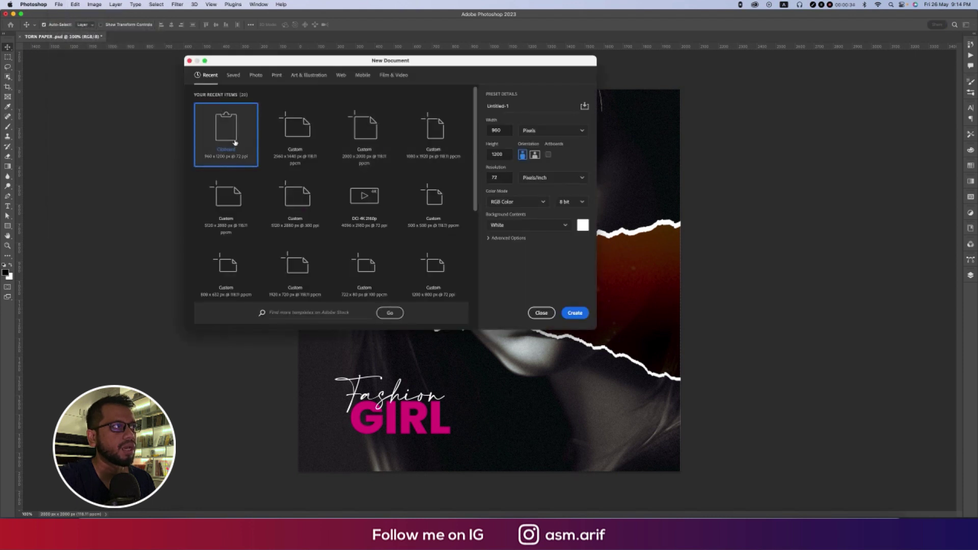
{"action": "left_click", "coordinate": [295, 135]}
{"action": "left_click", "coordinate": [356, 136]}
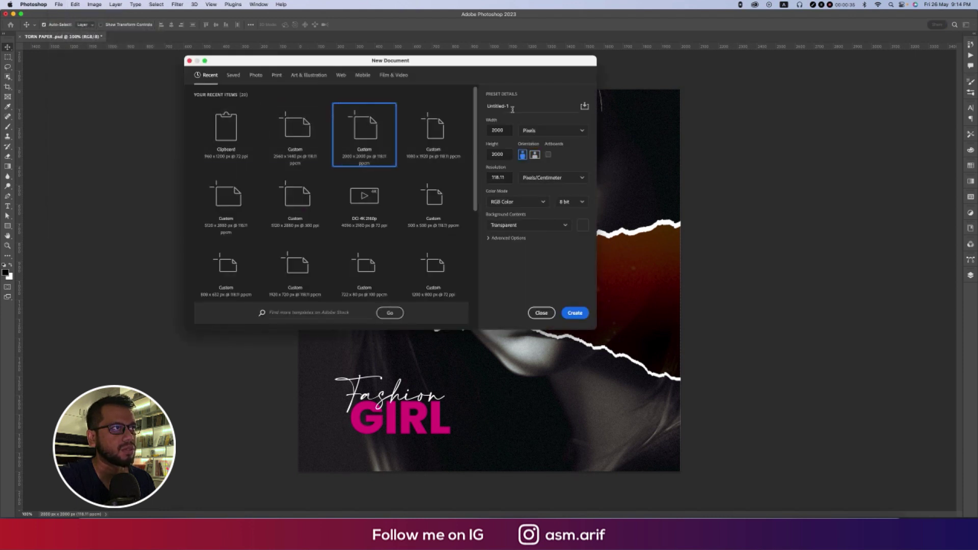
{"action": "left_click_drag", "start_coordinate": [512, 109], "coordinate": [472, 107]}
{"action": "type", "text": "I"}
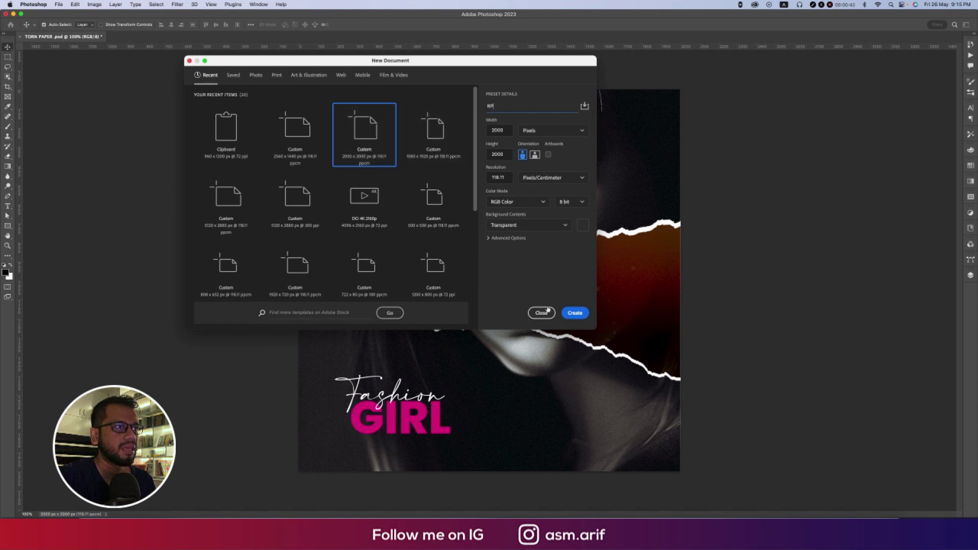
{"action": "left_click", "coordinate": [575, 313]}
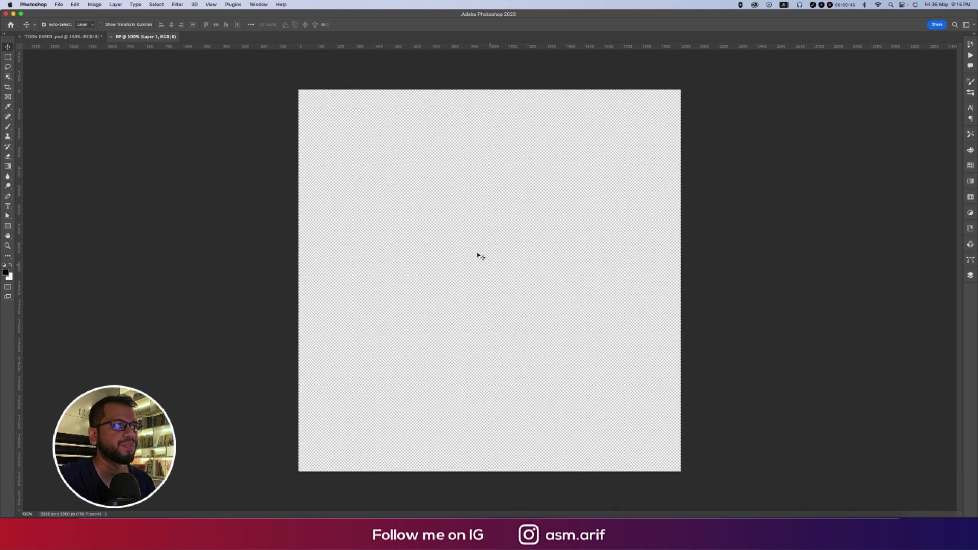
Place ripped 3.png as an embedded torn-paper image
{"action": "left_click", "coordinate": [58, 6]}
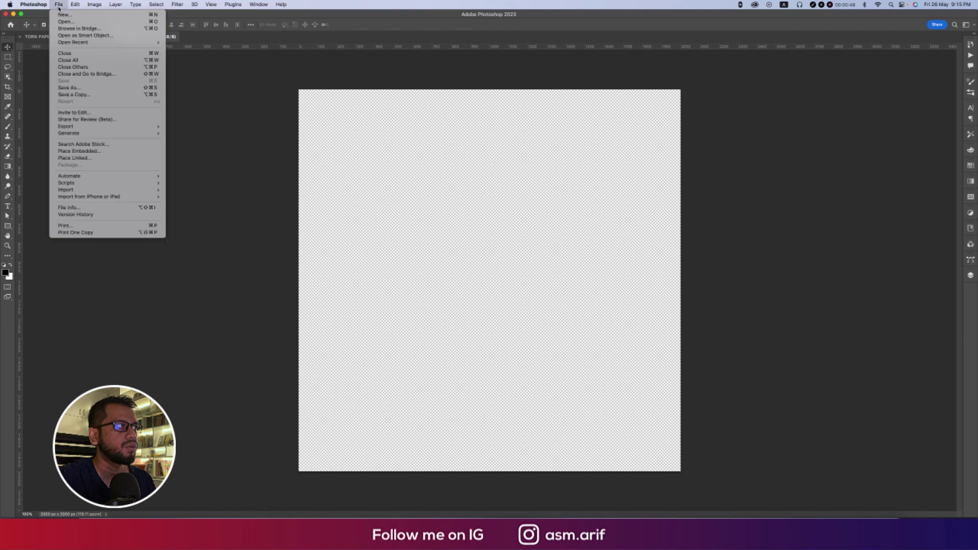
{"action": "left_click", "coordinate": [88, 153]}
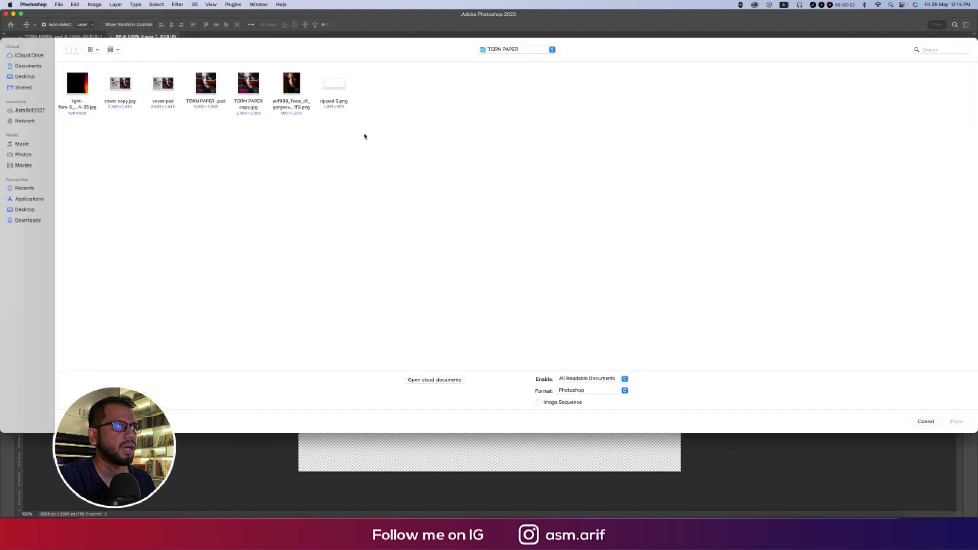
{"action": "double_click", "coordinate": [332, 85]}
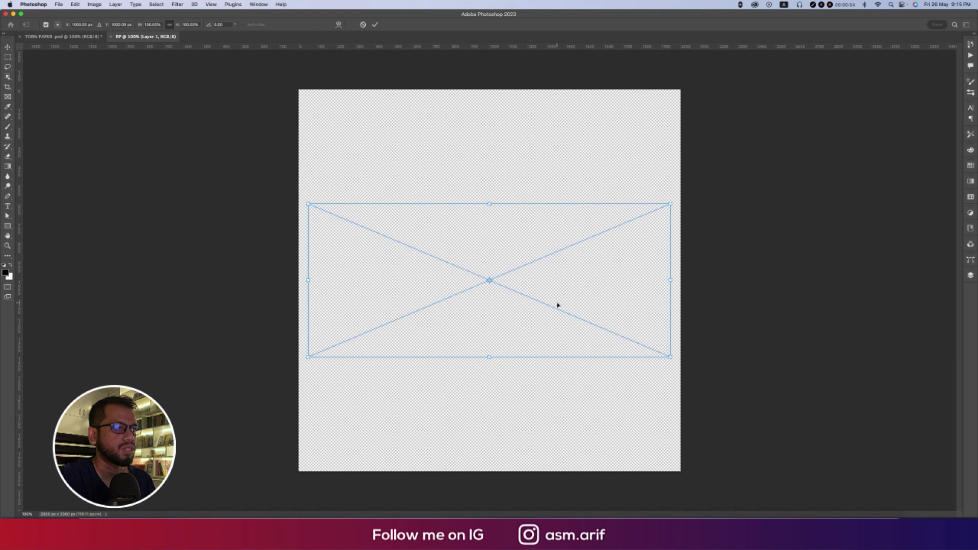
{"action": "key", "text": "Return"}
Move the torn paper down and stretch it wider across the canvas bottom
{"action": "left_click_drag", "start_coordinate": [497, 318], "coordinate": [488, 432]}
{"action": "key", "text": "ctrl+t"}
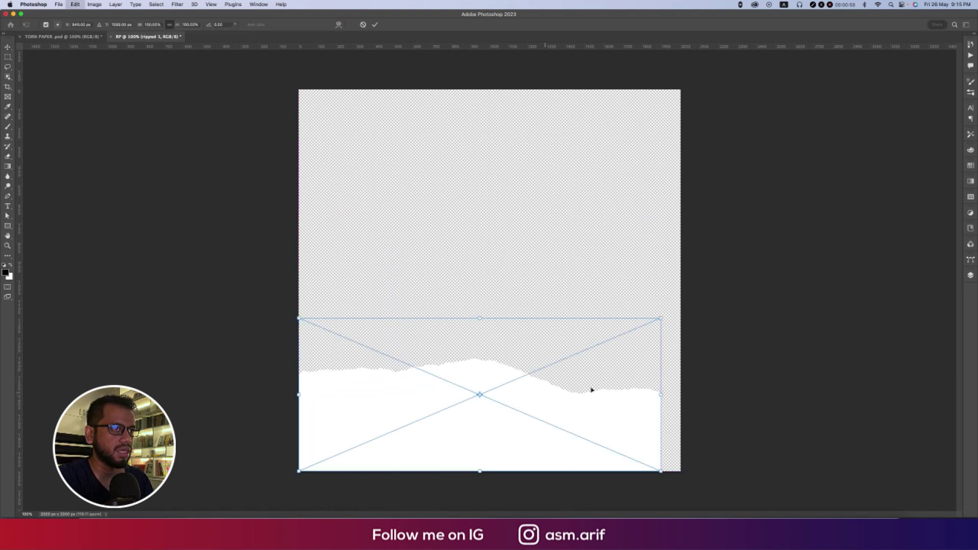
{"action": "left_click_drag", "start_coordinate": [661, 395], "coordinate": [828, 389]}
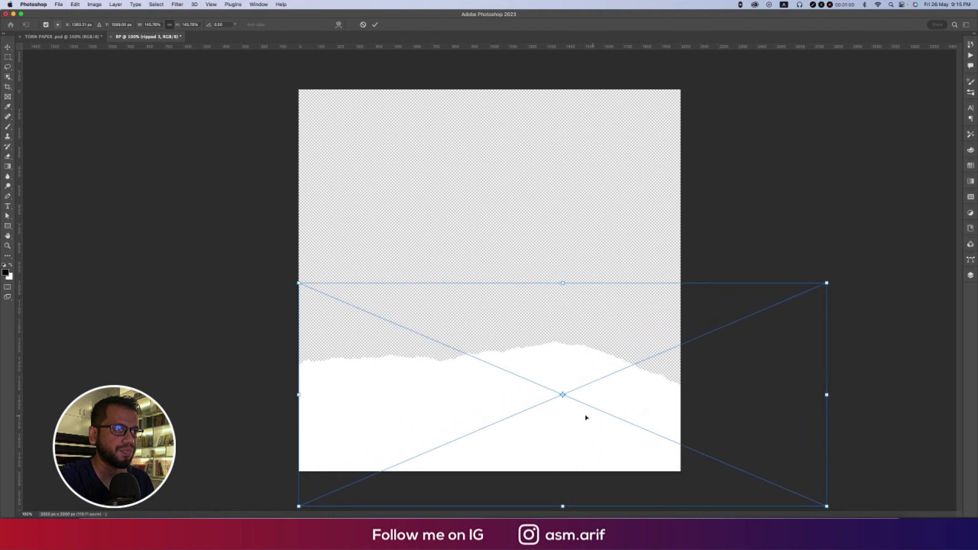
{"action": "left_click_drag", "start_coordinate": [586, 416], "coordinate": [483, 397]}
{"action": "key", "text": "Return"}
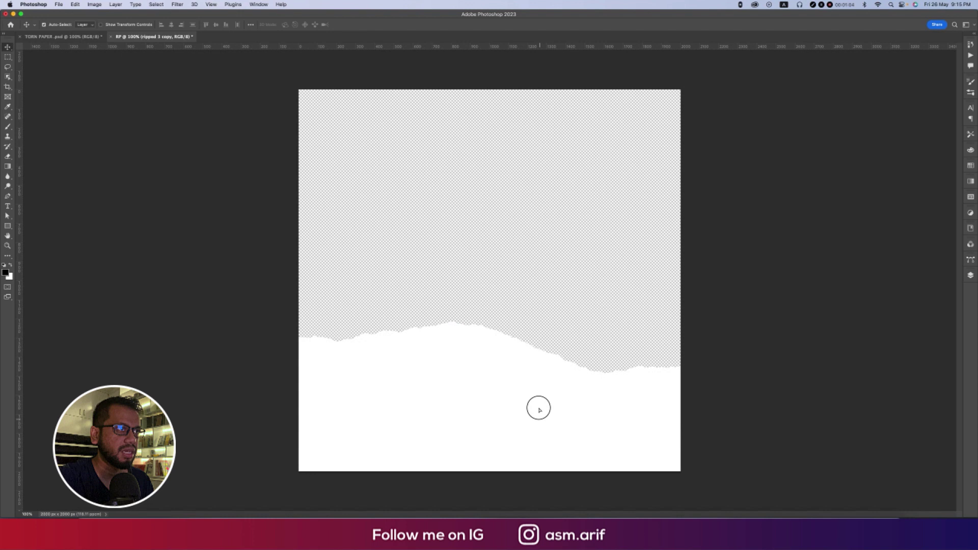
Duplicate the torn paper upward and flip the copy vertically
{"action": "left_click_drag", "start_coordinate": [537, 408], "coordinate": [540, 253]}
{"action": "key", "text": "super+t"}
{"action": "right_click", "coordinate": [546, 249]}
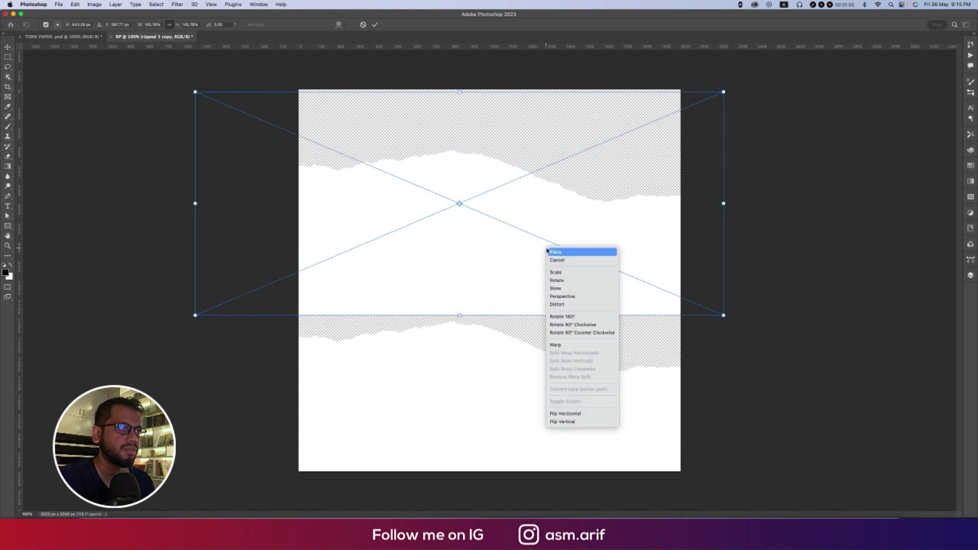
{"action": "left_click", "coordinate": [563, 414]}
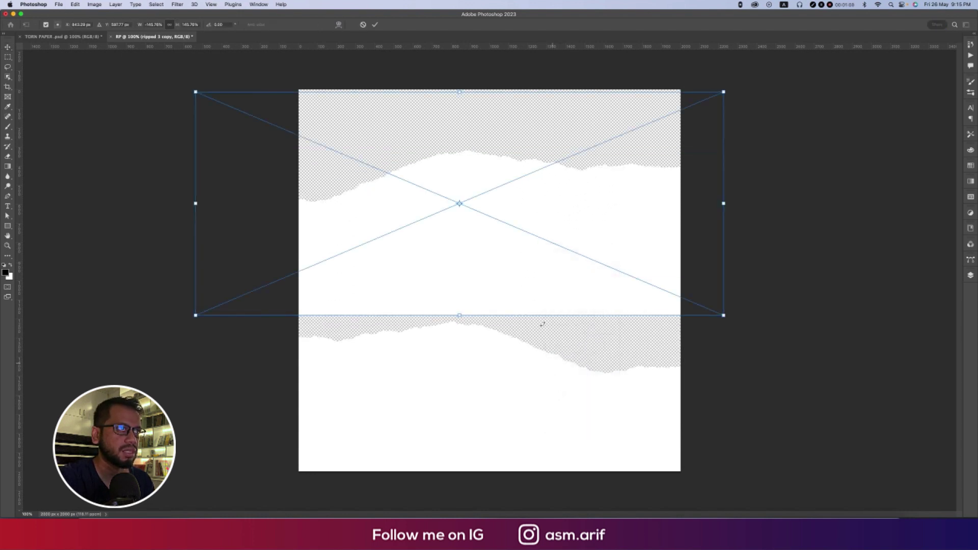
{"action": "right_click", "coordinate": [531, 296]}
{"action": "left_click", "coordinate": [564, 449]}
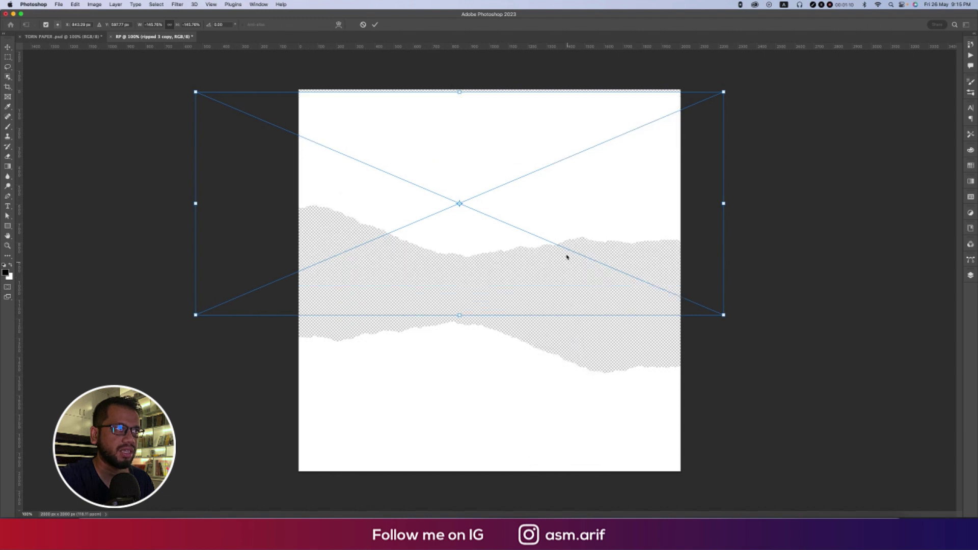
{"action": "right_click", "coordinate": [625, 187]}
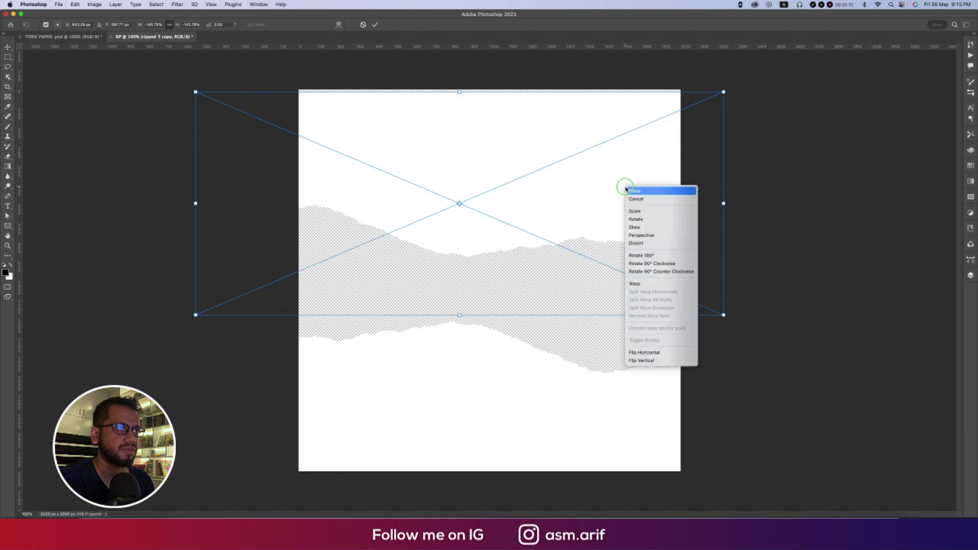
{"action": "left_click", "coordinate": [645, 354]}
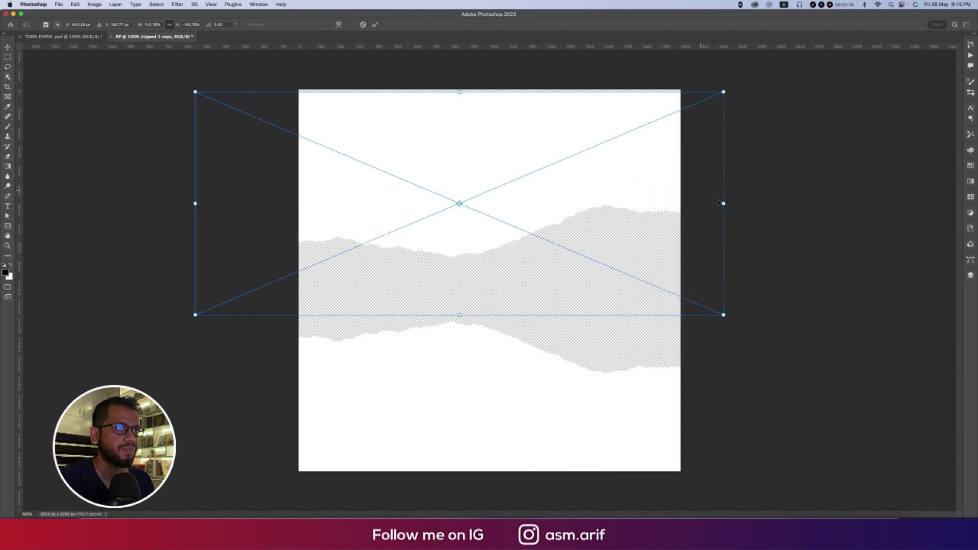
Rotate the copy about 11.78°, scale it to 176% and position it over the top
{"action": "left_click_drag", "start_coordinate": [736, 203], "coordinate": [747, 258]}
{"action": "left_click_drag", "start_coordinate": [638, 207], "coordinate": [658, 163]}
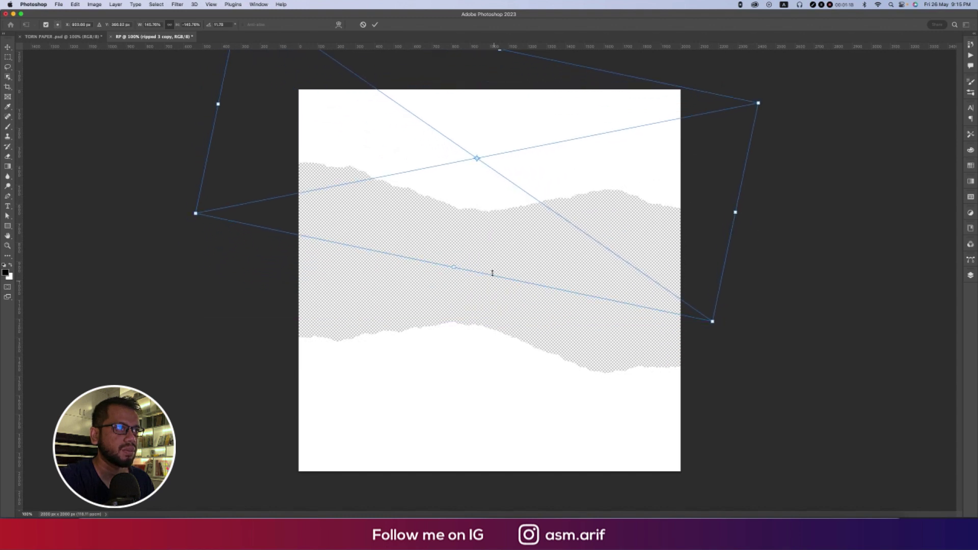
{"action": "left_click_drag", "start_coordinate": [458, 270], "coordinate": [461, 306]}
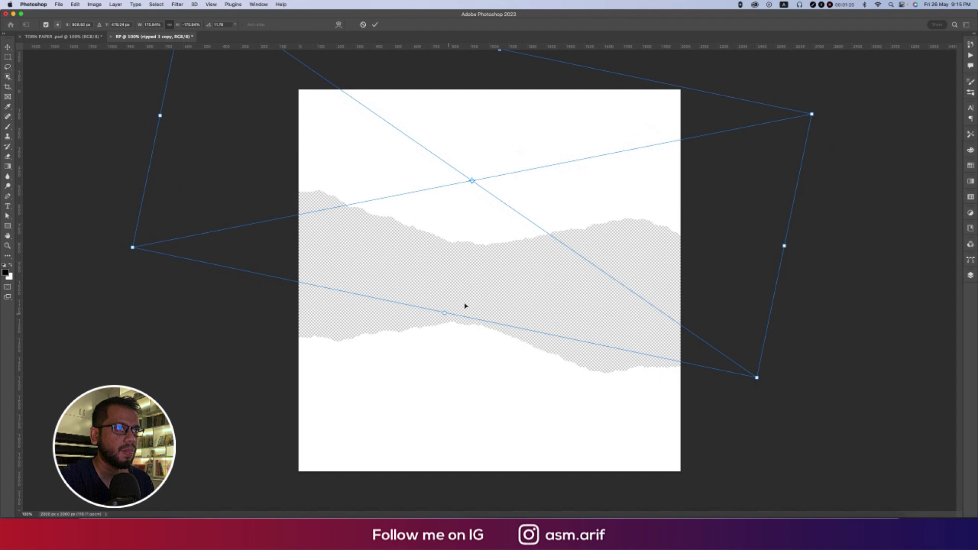
{"action": "left_click_drag", "start_coordinate": [637, 207], "coordinate": [594, 203]}
{"action": "key", "text": "Return"}
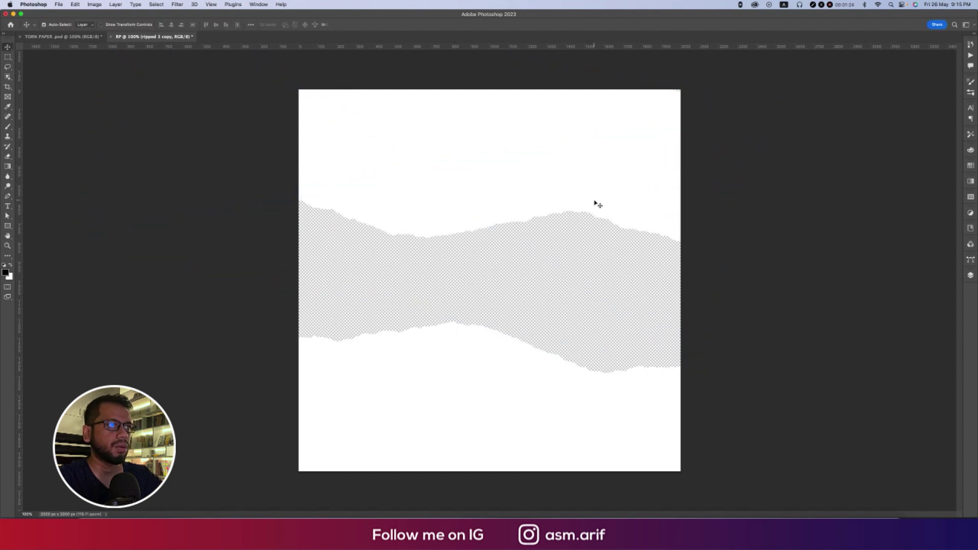
Toggle the visibility of ripped 3 and ripped 3 copy to check each torn piece
{"action": "left_click", "coordinate": [970, 275]}
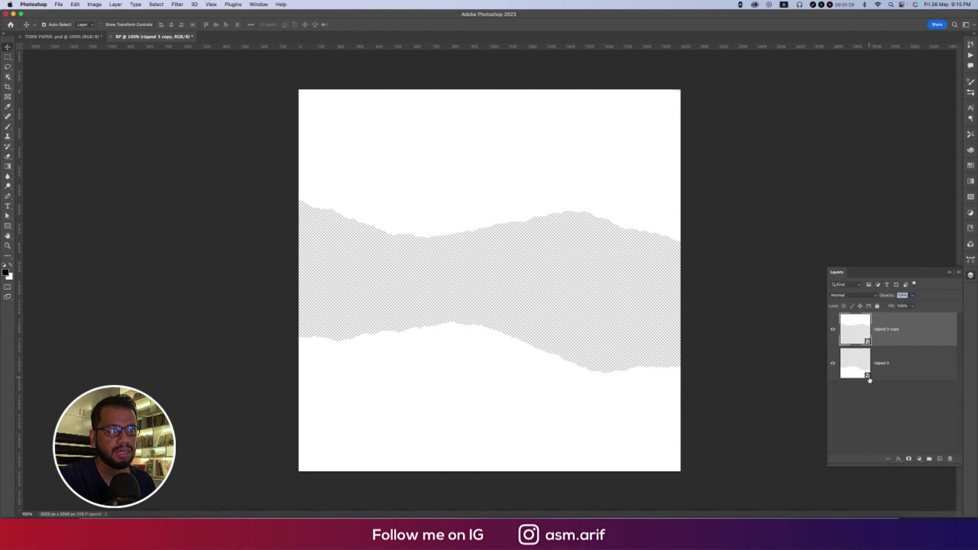
{"action": "left_click", "coordinate": [833, 363]}
{"action": "left_click", "coordinate": [833, 363]}
{"action": "left_click", "coordinate": [834, 329]}
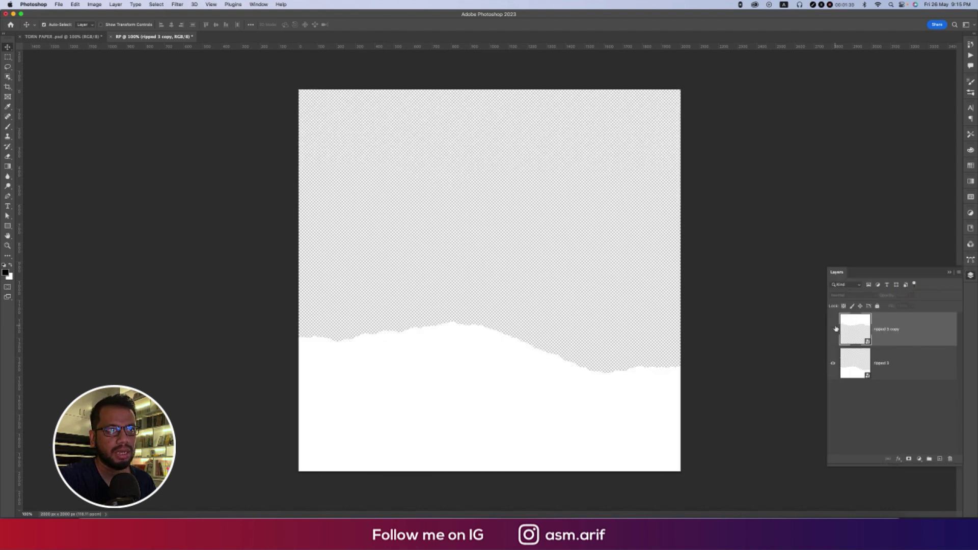
{"action": "left_click", "coordinate": [834, 329]}
Rasterize both the ripped 3 and ripped 3 copy layers
{"action": "left_click", "coordinate": [889, 375]}
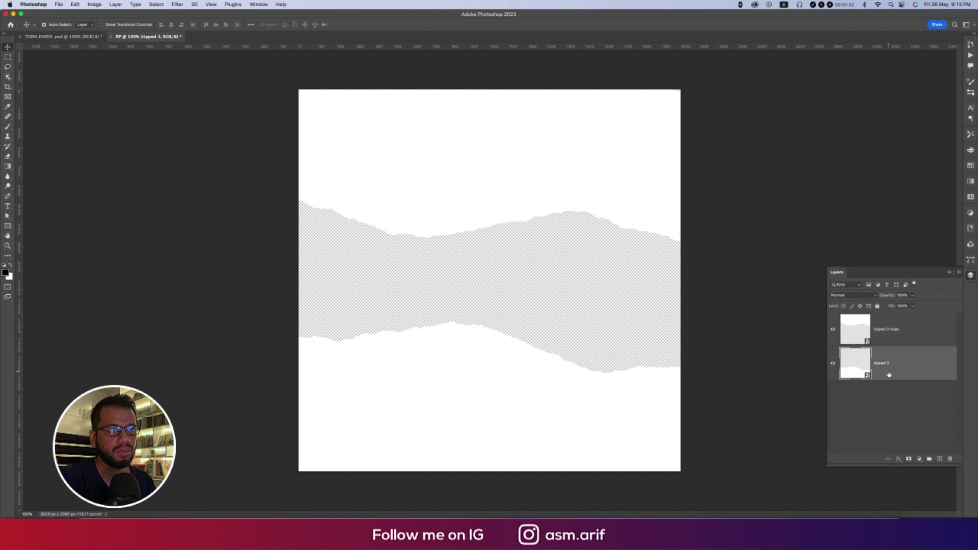
{"action": "right_click", "coordinate": [889, 375]}
{"action": "left_click", "coordinate": [836, 287]}
{"action": "left_click", "coordinate": [897, 334]}
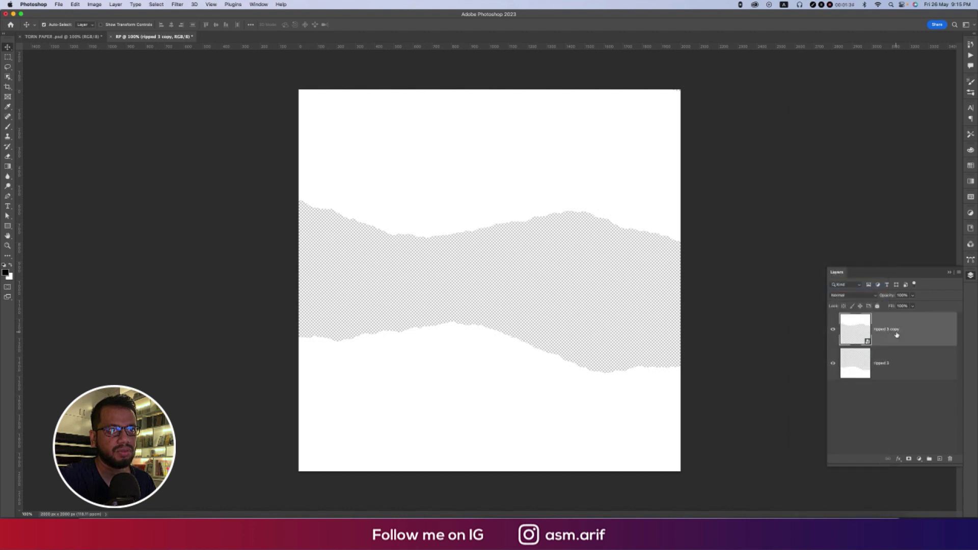
{"action": "right_click", "coordinate": [896, 335]}
{"action": "left_click", "coordinate": [818, 287]}
{"action": "left_click", "coordinate": [482, 158]}
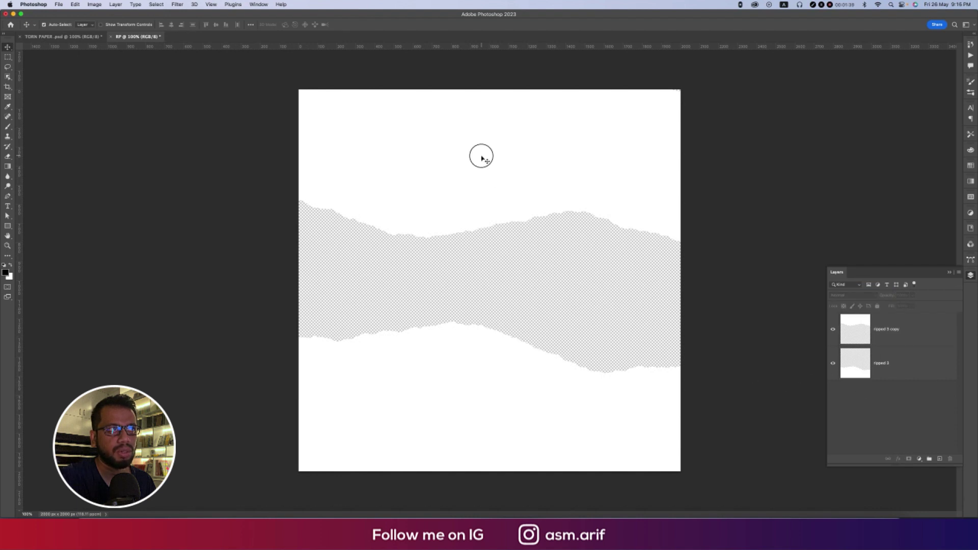
{"action": "left_click", "coordinate": [485, 377]}
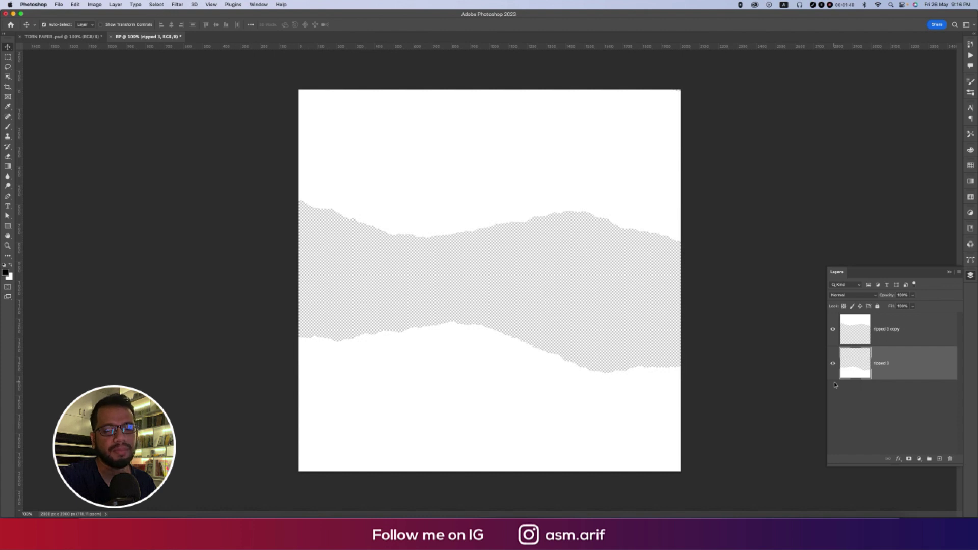
Place the face portrait as embedded and scale it to span the whole canvas
{"action": "left_click", "coordinate": [58, 4]}
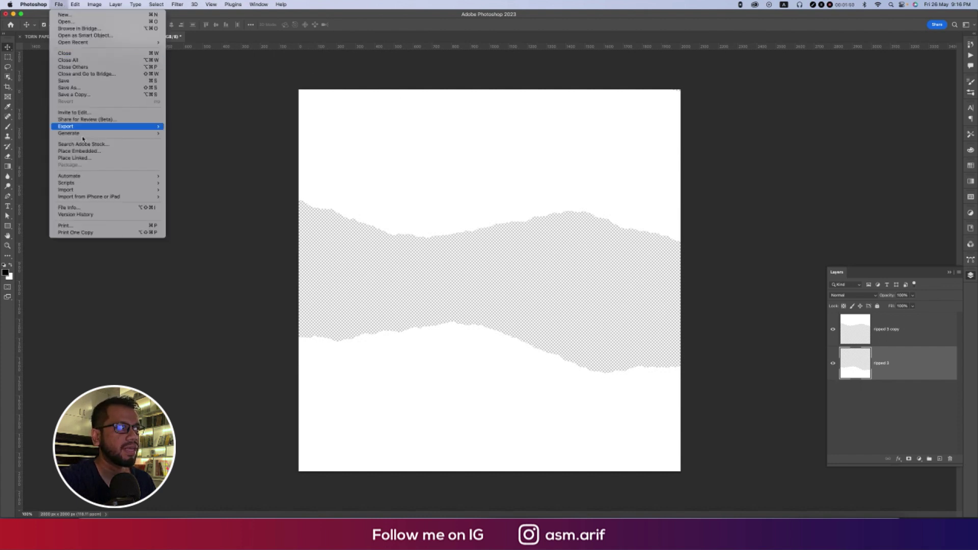
{"action": "left_click", "coordinate": [79, 151]}
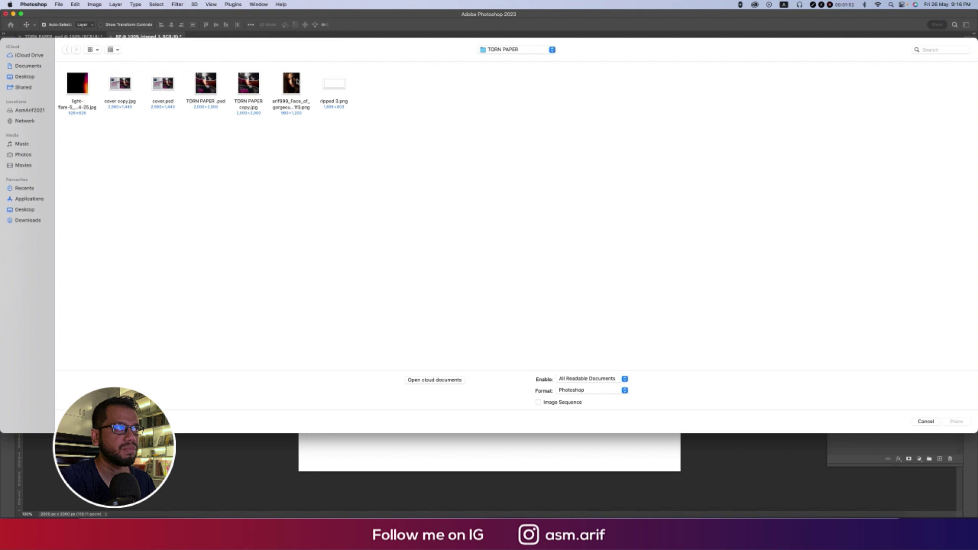
{"action": "double_click", "coordinate": [298, 80]}
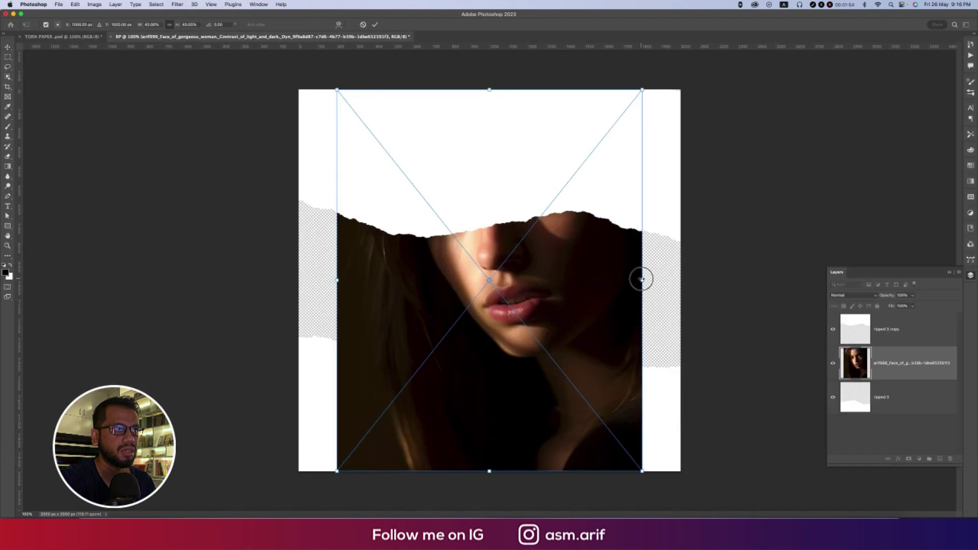
{"action": "left_click_drag", "start_coordinate": [642, 279], "coordinate": [680, 280]}
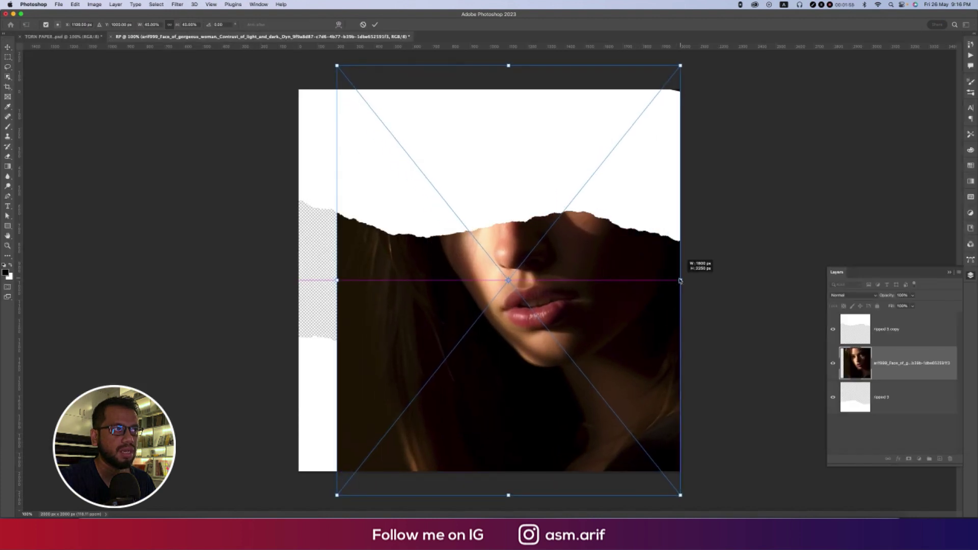
{"action": "left_click_drag", "start_coordinate": [335, 280], "coordinate": [301, 280]}
{"action": "key", "text": "Return"}
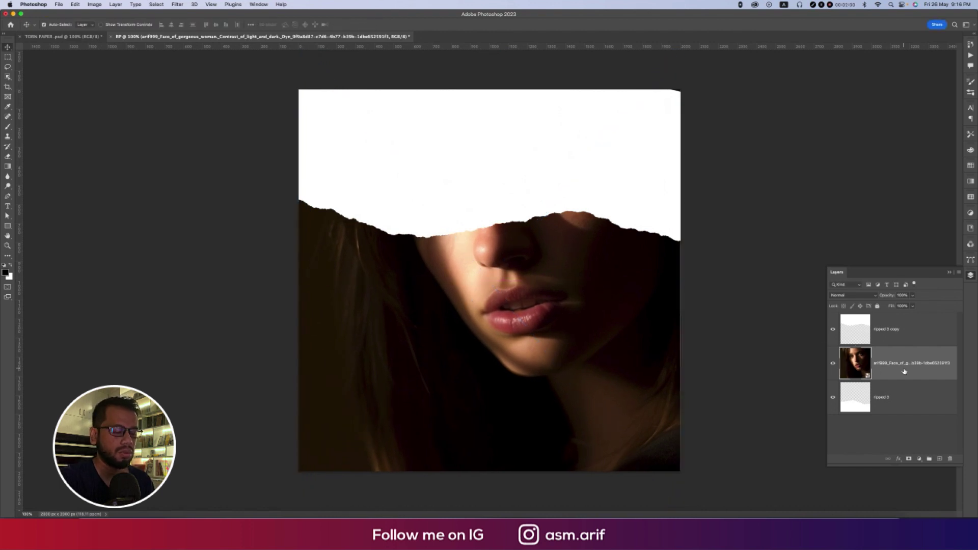
Rasterize the portrait, move it to the top and clip it into the upper torn paper
{"action": "right_click", "coordinate": [904, 371]}
{"action": "left_click", "coordinate": [843, 284]}
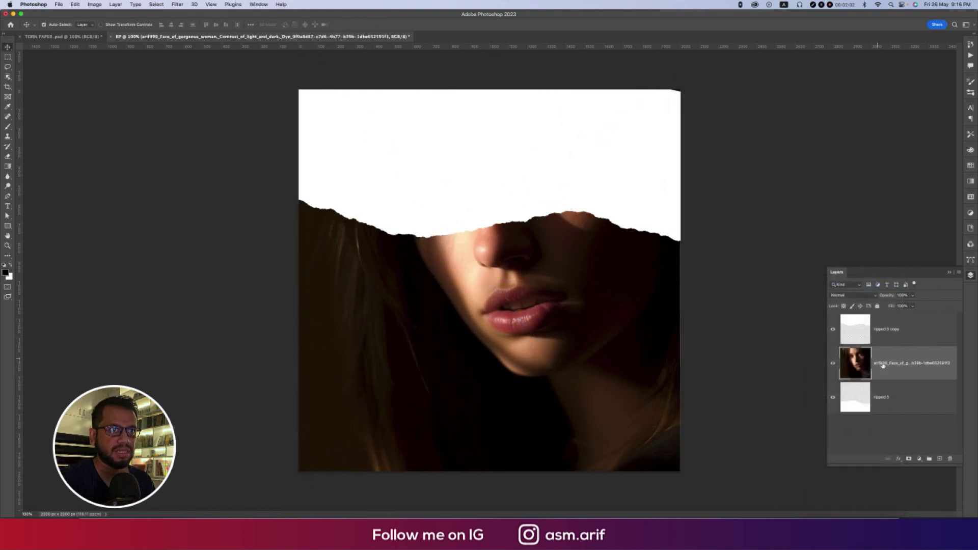
{"action": "left_click_drag", "start_coordinate": [883, 365], "coordinate": [864, 327]}
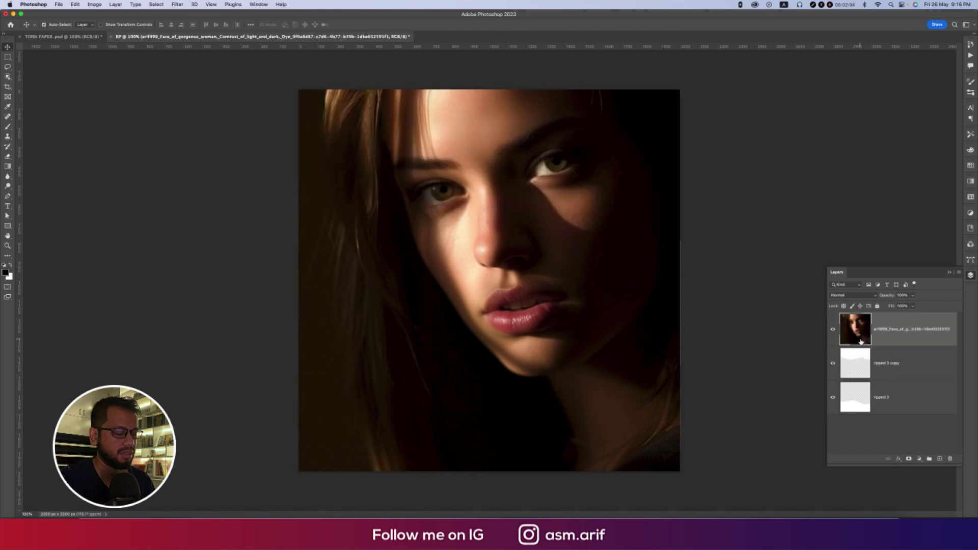
{"action": "key", "text": "super+t"}
{"action": "left_click_drag", "start_coordinate": [681, 279], "coordinate": [684, 279]}
{"action": "key", "text": "Return"}
{"action": "right_click", "coordinate": [888, 316]}
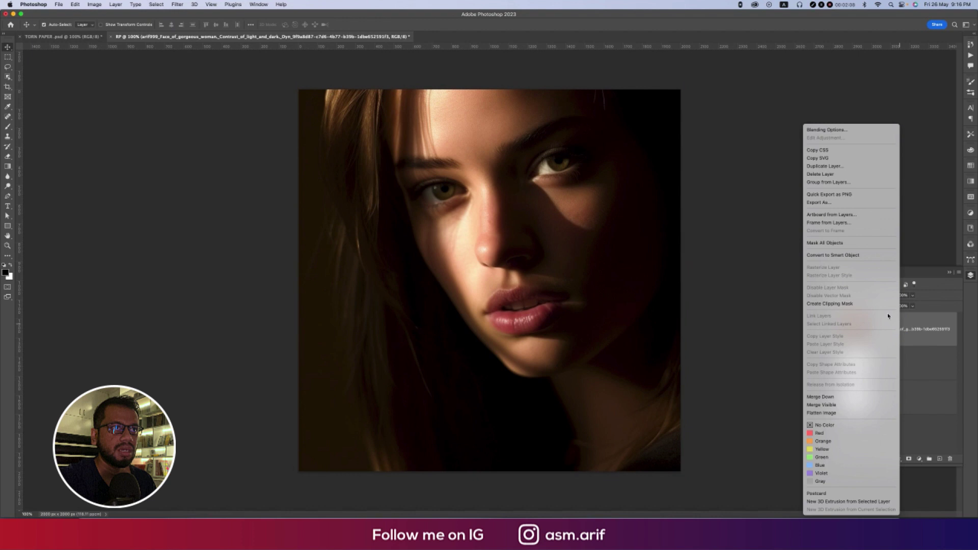
{"action": "left_click", "coordinate": [852, 304]}
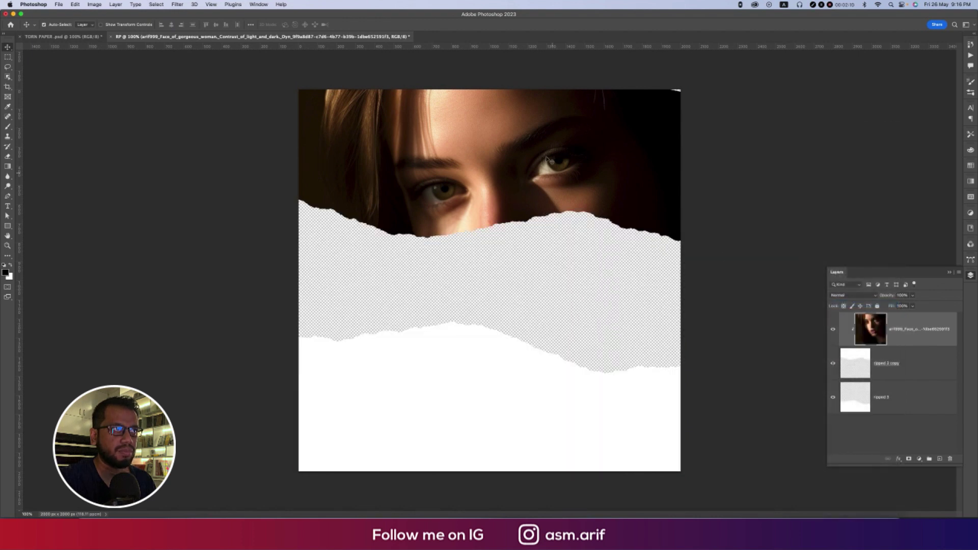
Put a portrait copy above the lower torn paper and clip it in
{"action": "left_click_drag", "start_coordinate": [916, 338], "coordinate": [908, 410]}
{"action": "right_click", "coordinate": [909, 410]}
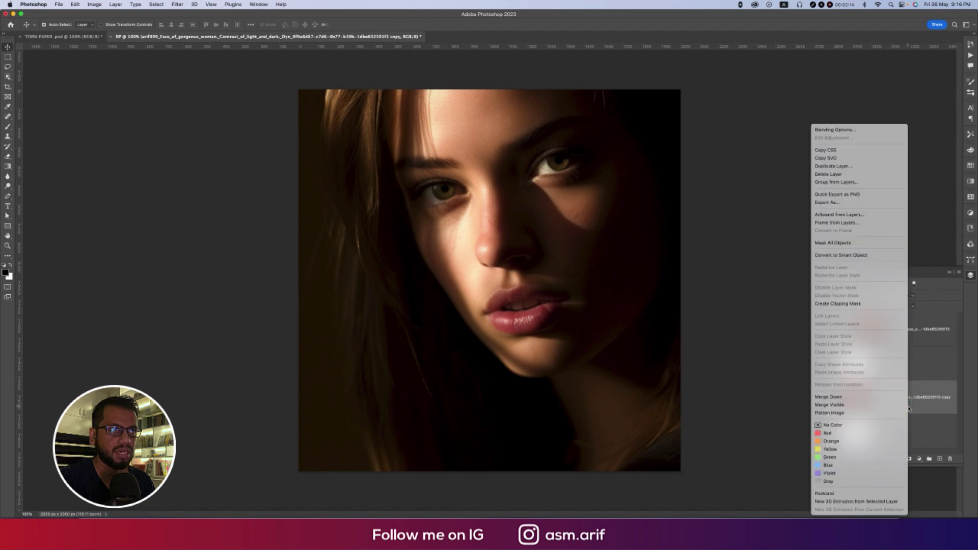
{"action": "left_click", "coordinate": [864, 305]}
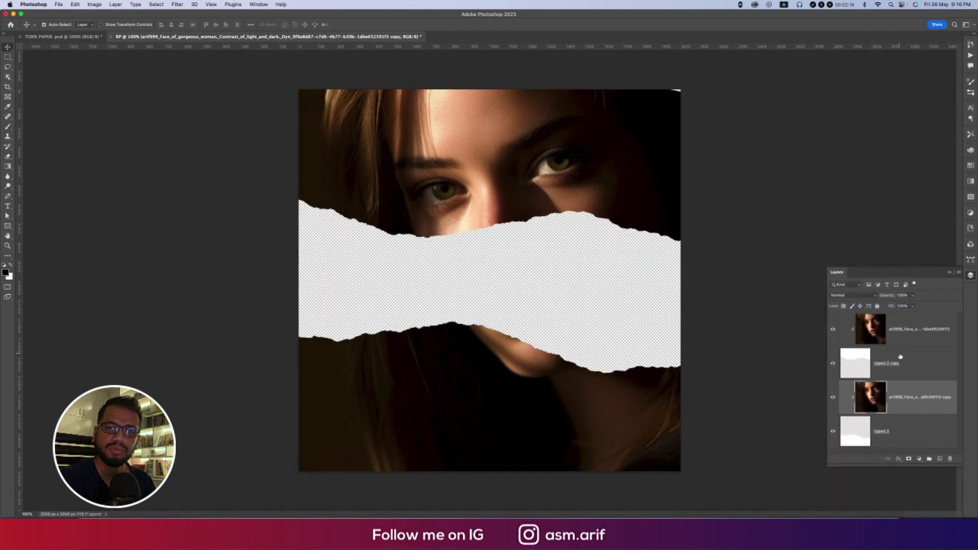
Group the lower torn paper with its clipped face and name the group D
{"action": "left_click", "coordinate": [911, 439], "text": "shift"}
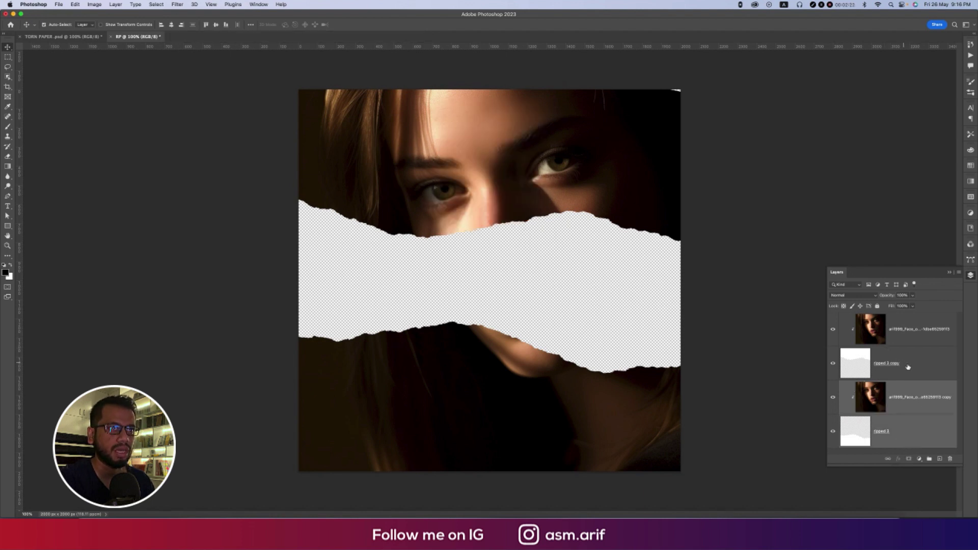
{"action": "key", "text": "super+g"}
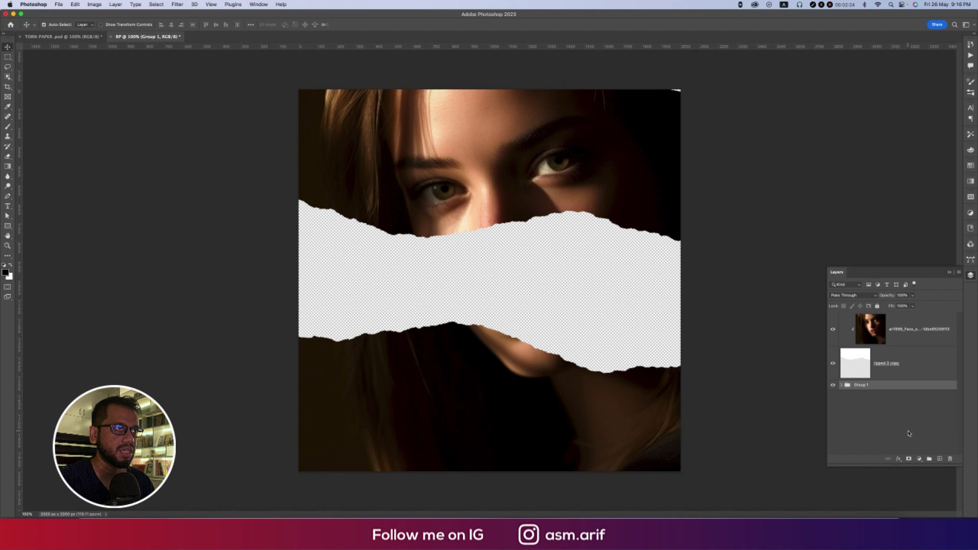
{"action": "double_click", "coordinate": [862, 385]}
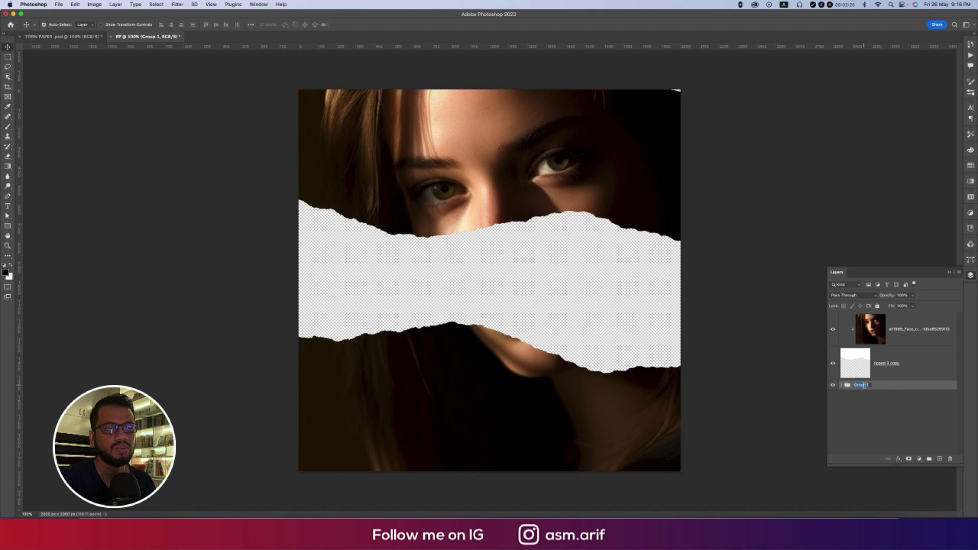
{"action": "type", "text": "0"}
{"action": "left_click", "coordinate": [874, 408]}
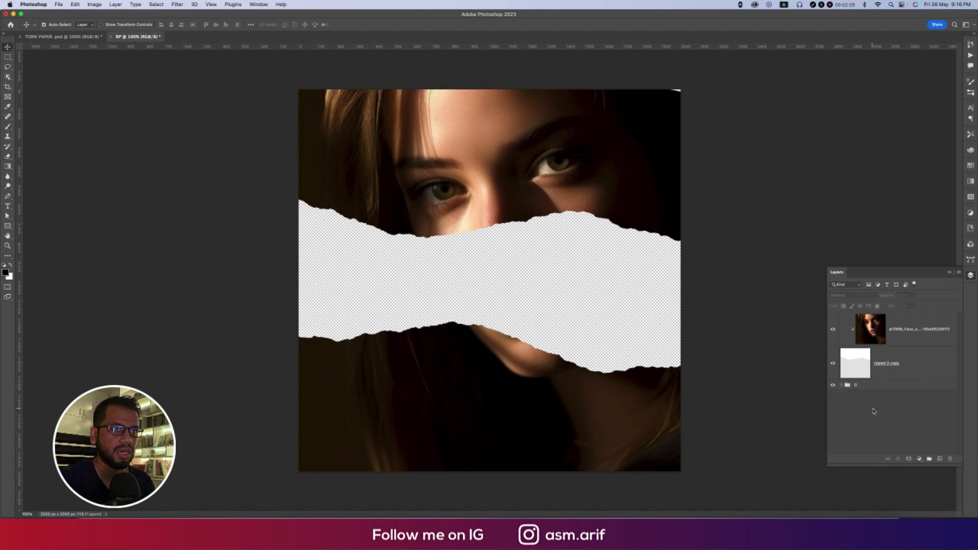
Group the upper torn paper with its clipped face and name the group U
{"action": "left_click", "coordinate": [907, 371]}
{"action": "left_click", "coordinate": [913, 332], "text": "shift"}
{"action": "key", "text": "super+g"}
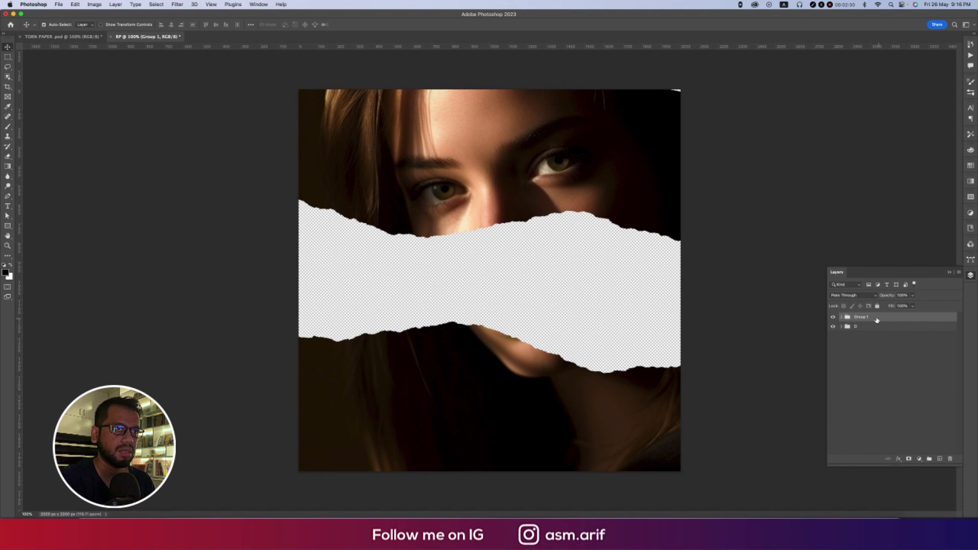
{"action": "double_click", "coordinate": [863, 317]}
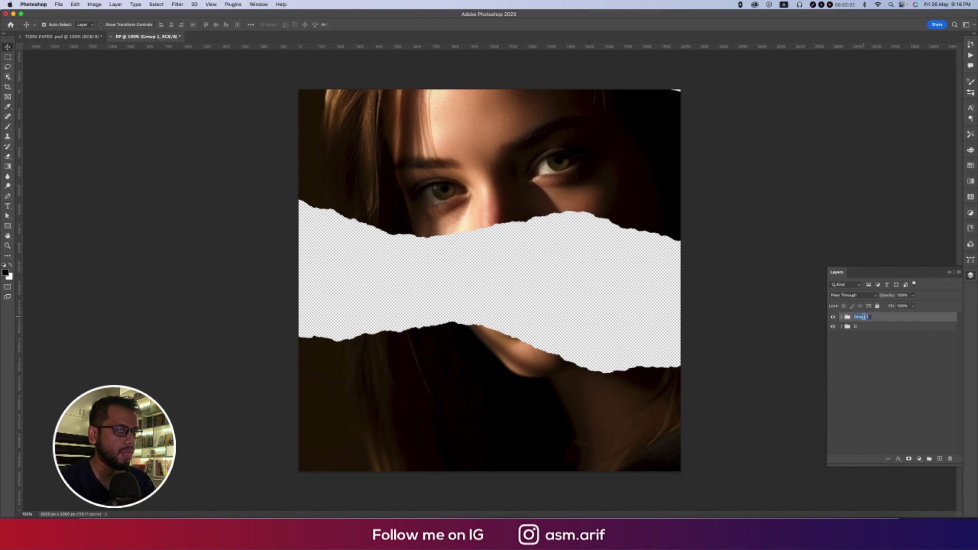
{"action": "type", "text": "U"}
{"action": "left_click", "coordinate": [867, 352]}
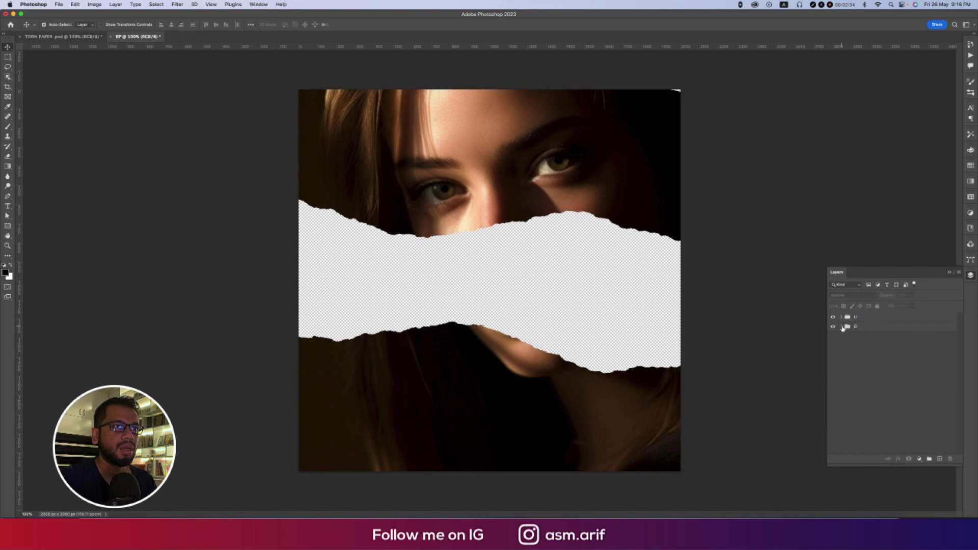
{"action": "left_click", "coordinate": [870, 328]}
Duplicate the face copy in group D and move it out to the bottom of the stack
{"action": "left_click", "coordinate": [842, 327]}
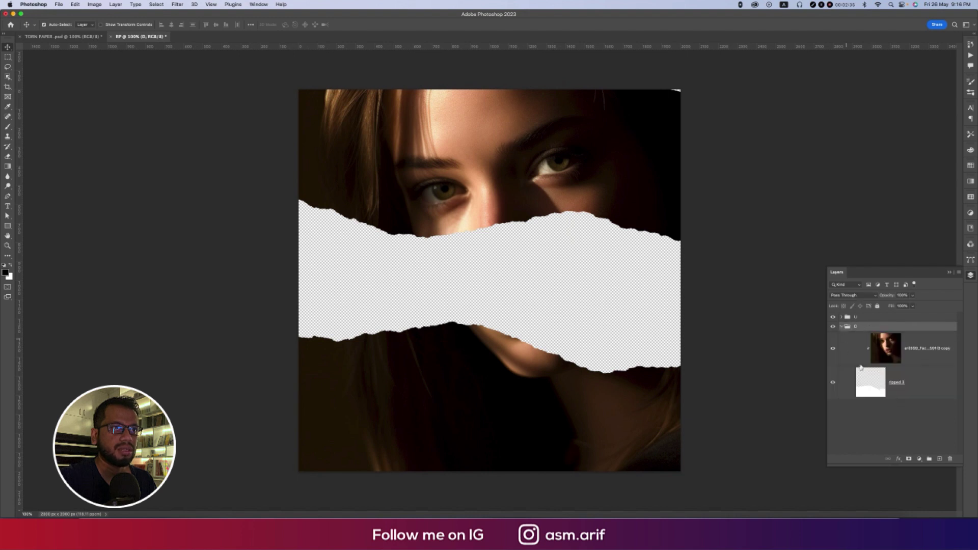
{"action": "left_click", "coordinate": [915, 359]}
{"action": "key", "text": "super+j"}
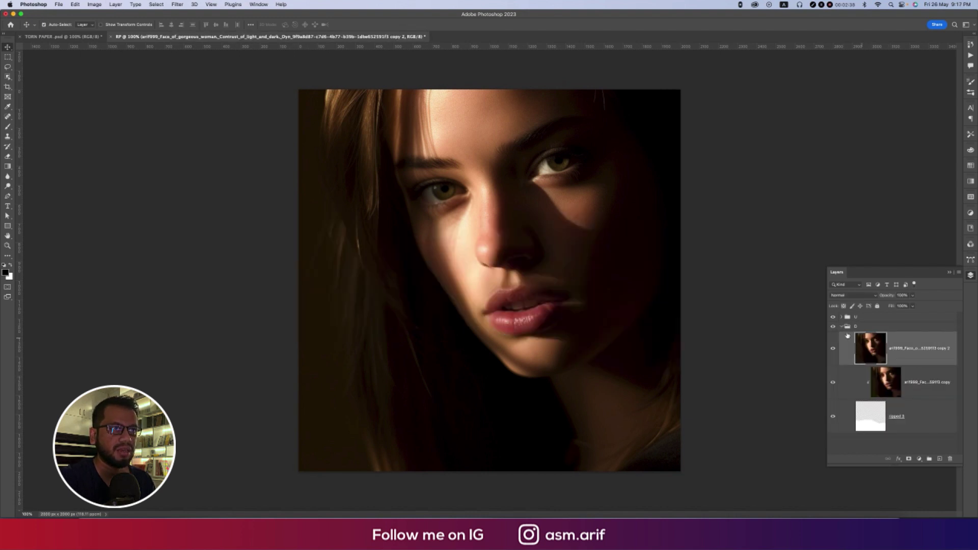
{"action": "left_click", "coordinate": [842, 327]}
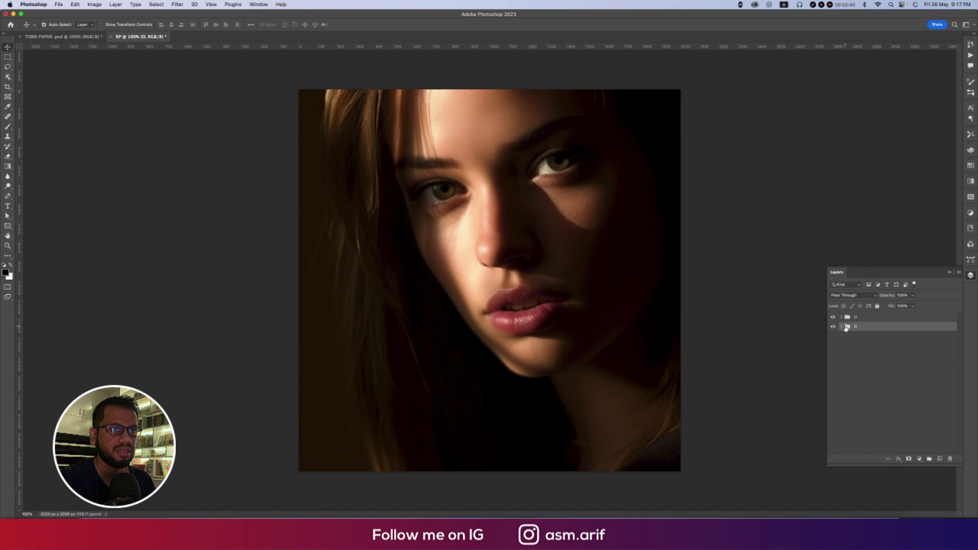
{"action": "left_click", "coordinate": [842, 327]}
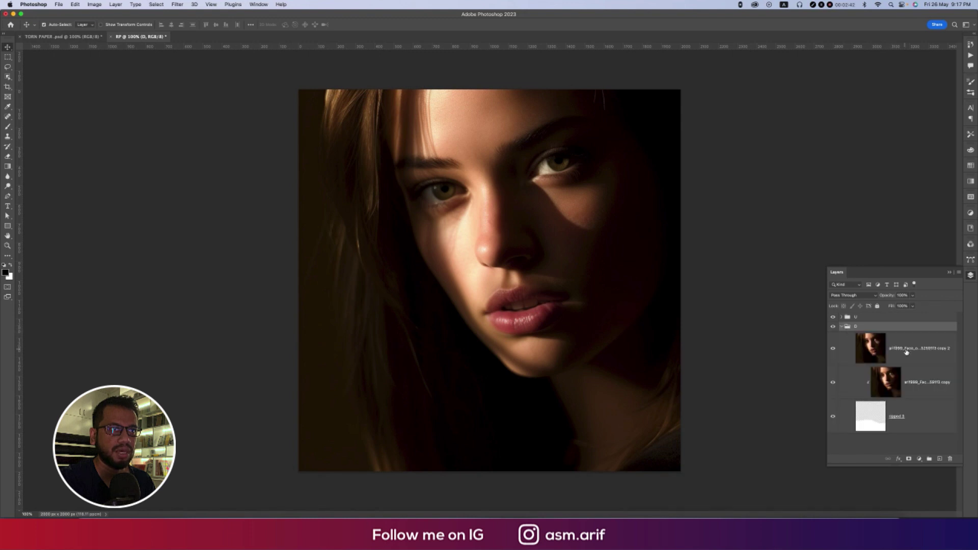
{"action": "left_click", "coordinate": [906, 352]}
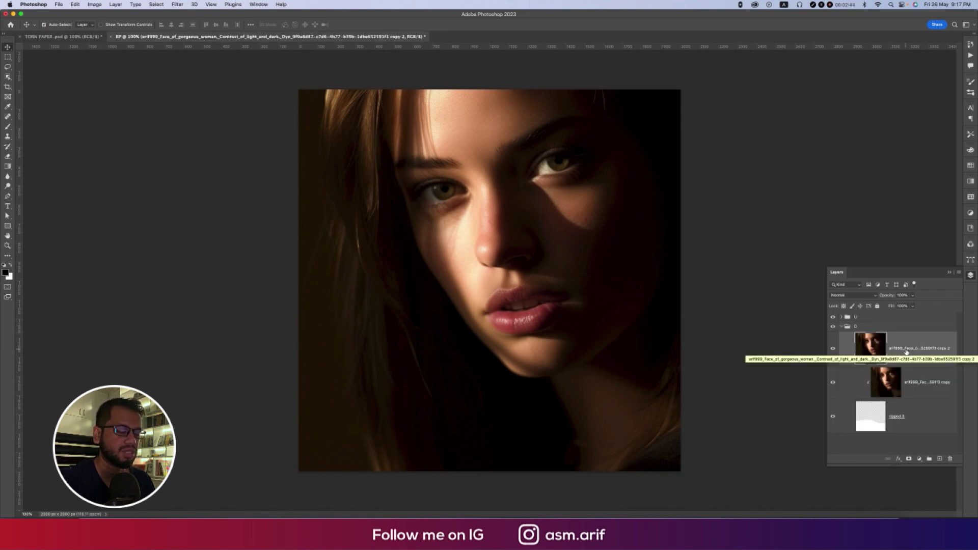
{"action": "key", "text": "super+shift+bracketright"}
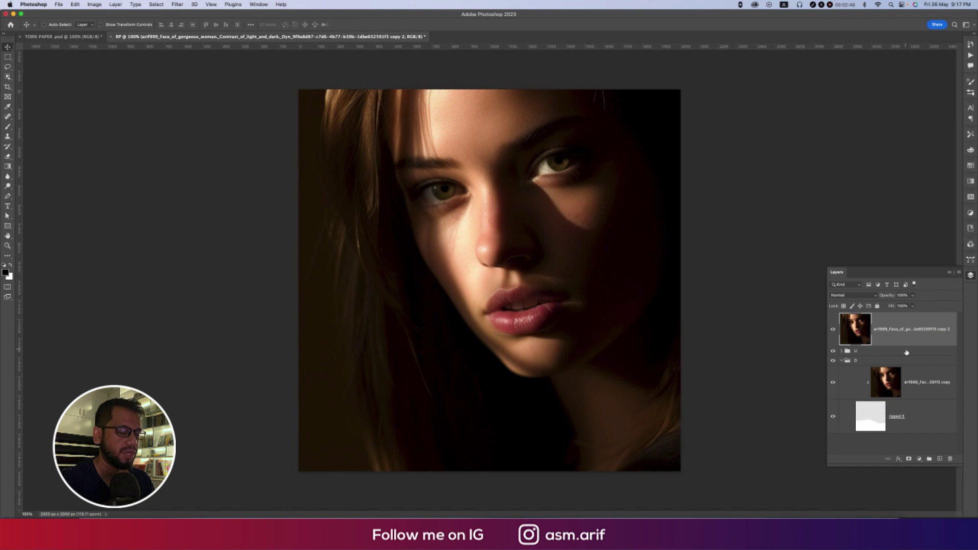
{"action": "key", "text": "super+shift+bracketleft"}
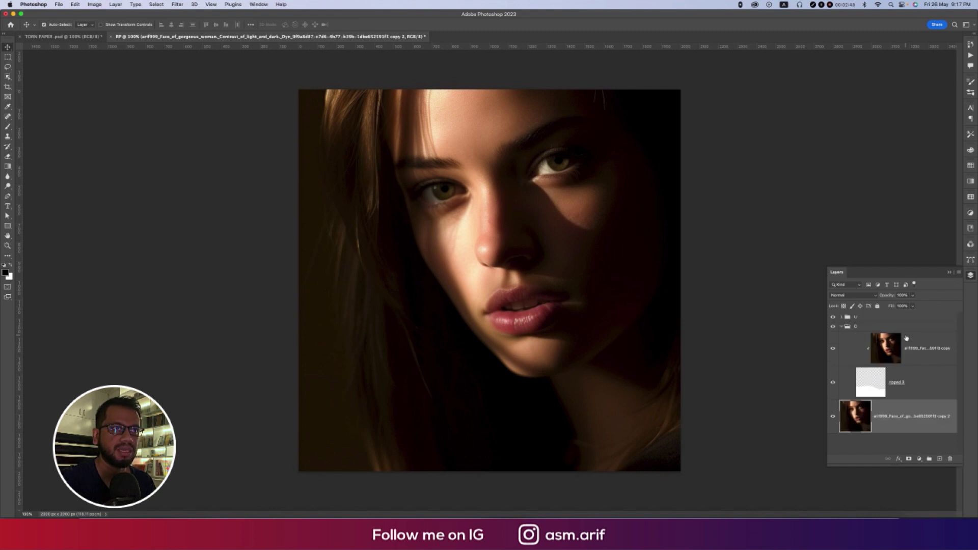
Toggle the bottom portrait copy on and off to check it fills the middle band
{"action": "left_click", "coordinate": [842, 326]}
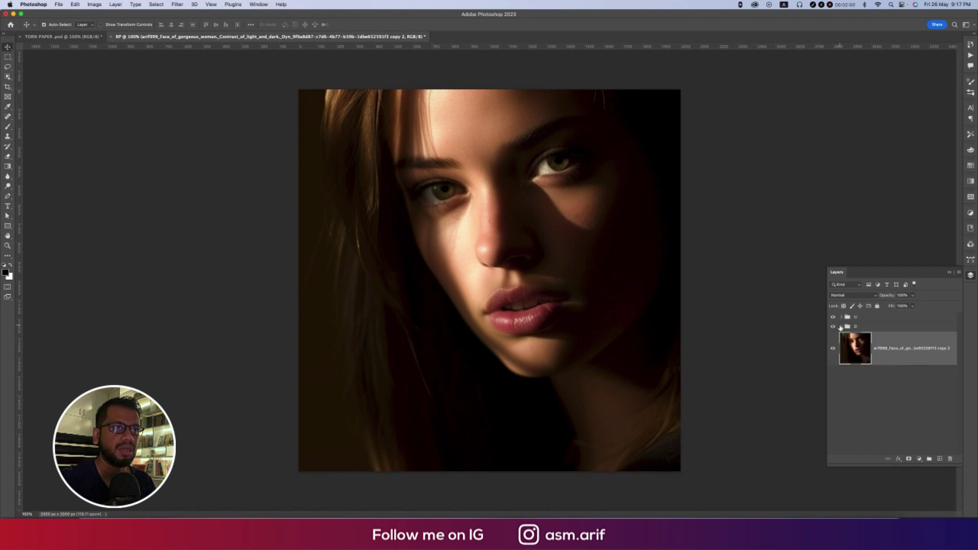
{"action": "left_click", "coordinate": [833, 349]}
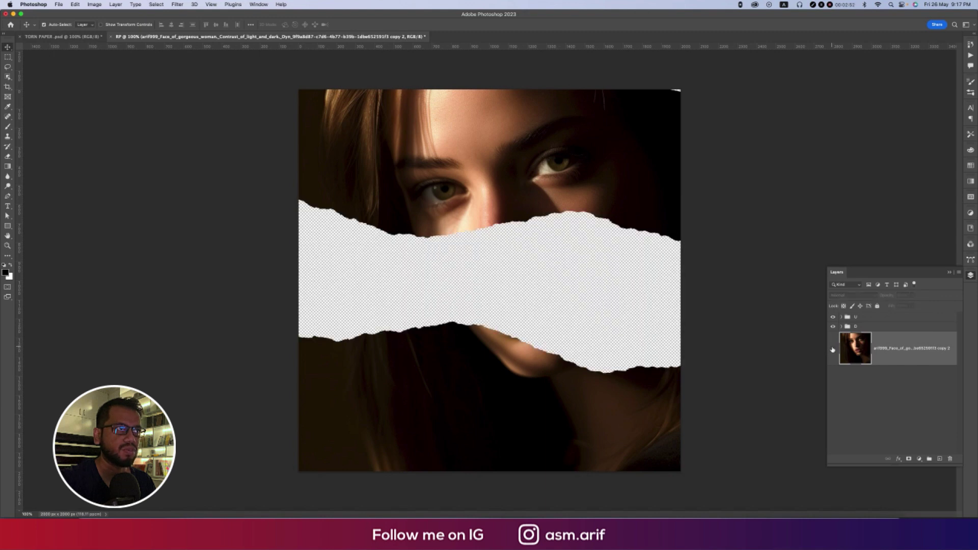
{"action": "left_click", "coordinate": [833, 349]}
{"action": "left_click", "coordinate": [841, 317]}
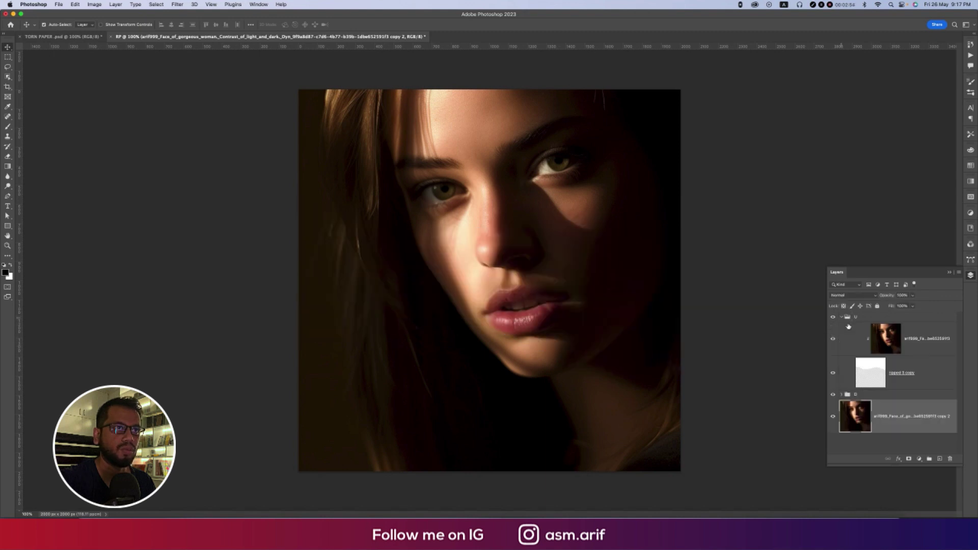
{"action": "left_click", "coordinate": [912, 372]}
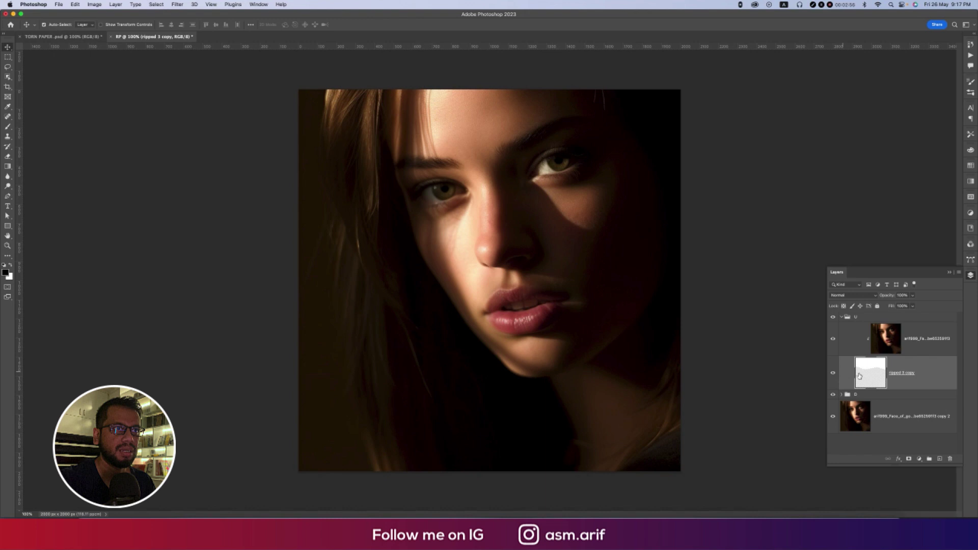
Duplicate the upper torn paper and nudge ripped 3 copy down to thicken the edge
{"action": "key", "text": "super+j"}
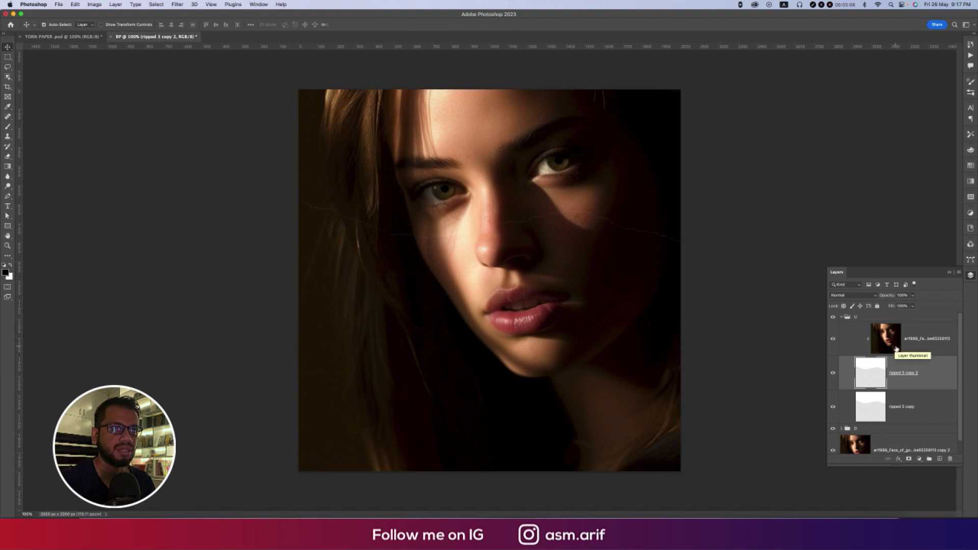
{"action": "left_click", "coordinate": [904, 406]}
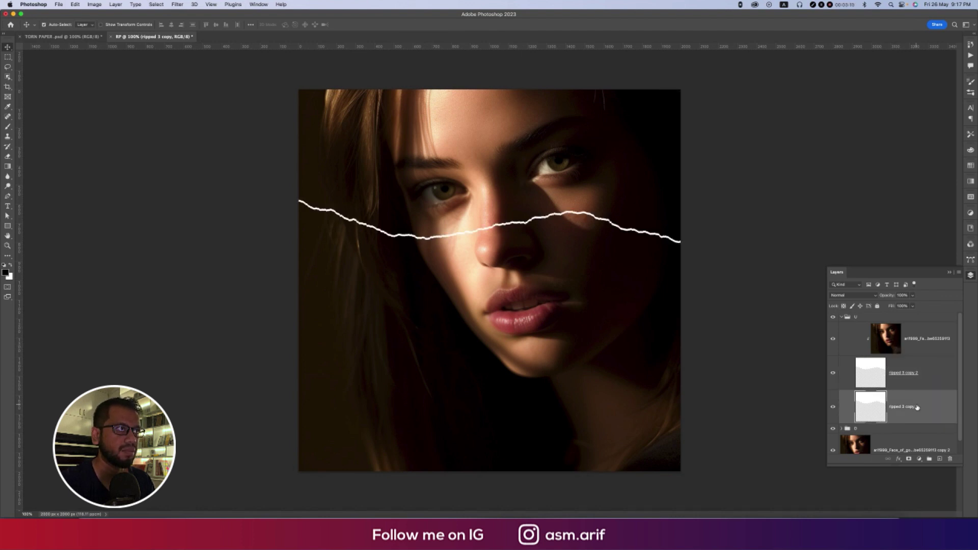
{"action": "key", "text": "shift+Down"}
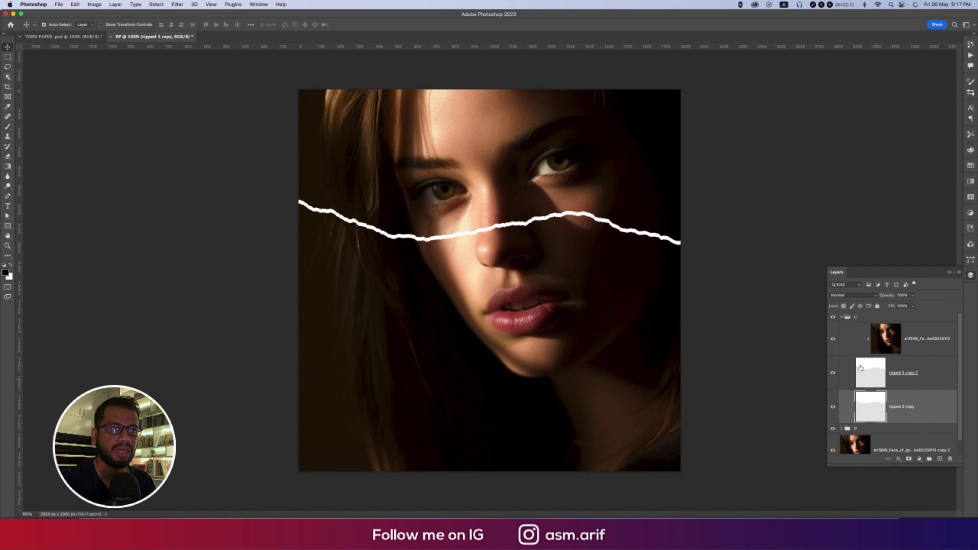
{"action": "left_click", "coordinate": [842, 317]}
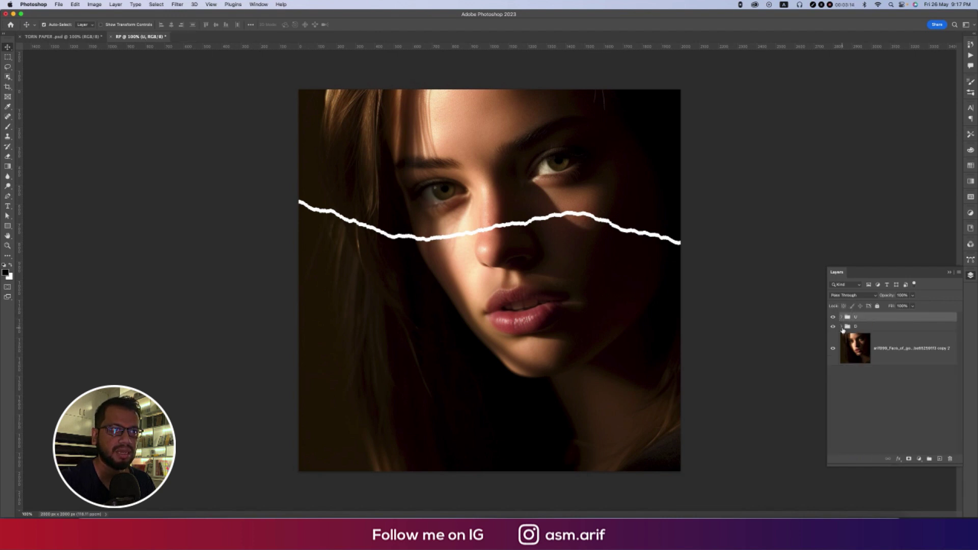
Duplicate the ripped 3 torn-paper layer in group D for a second lower strip
{"action": "left_click", "coordinate": [843, 328]}
{"action": "left_click", "coordinate": [912, 398]}
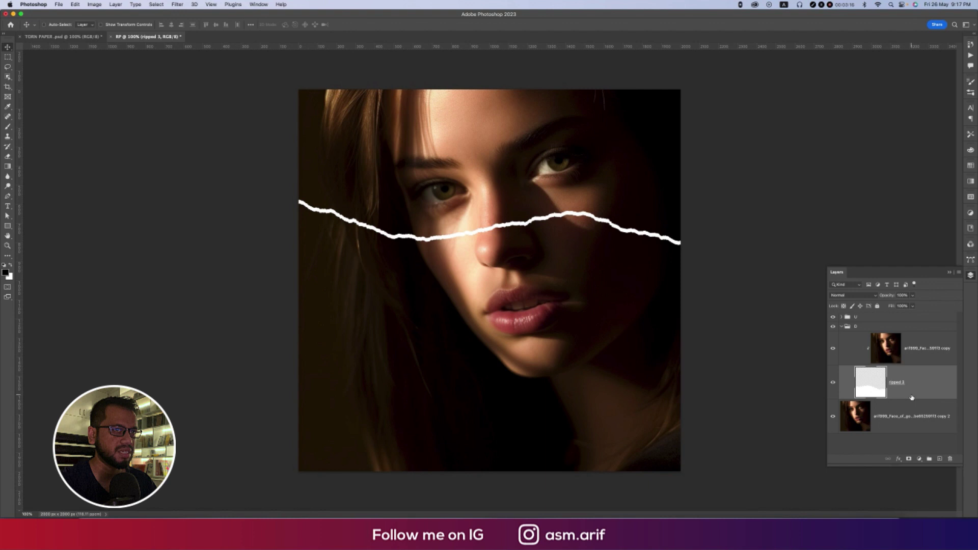
{"action": "key", "text": "super+j"}
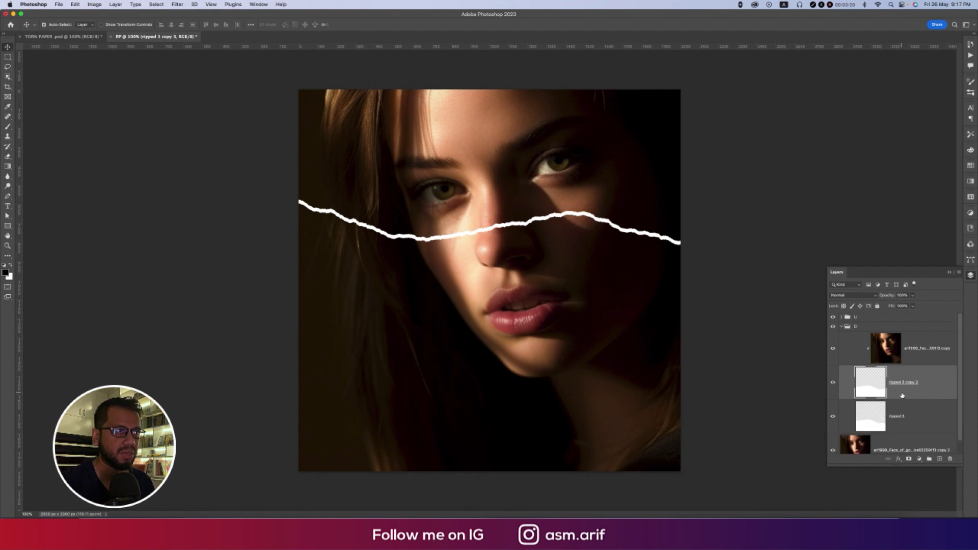
{"action": "left_click", "coordinate": [903, 419]}
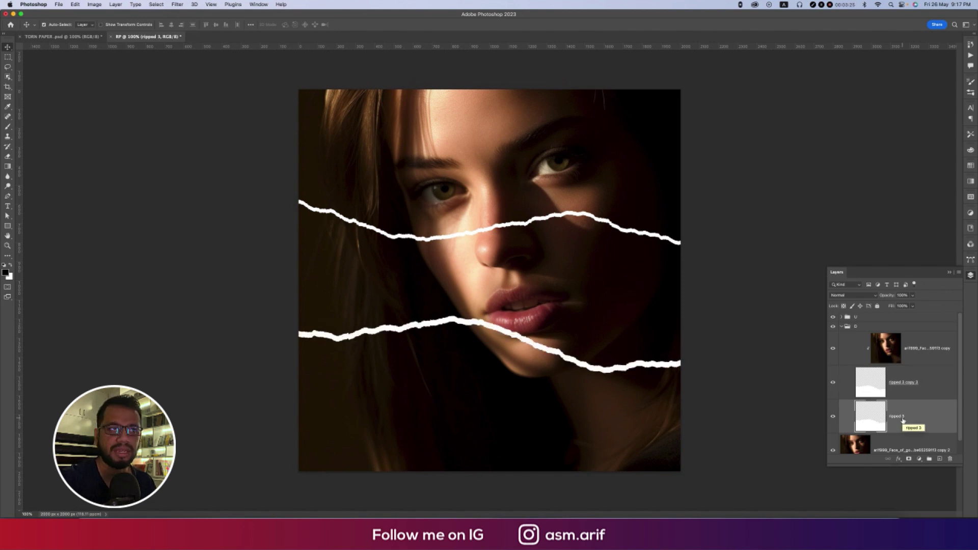
Apply Camera Raw to group D's face: Vibrance/Saturation -100, Exposure +0.50, Grain 26
{"action": "left_click", "coordinate": [910, 351]}
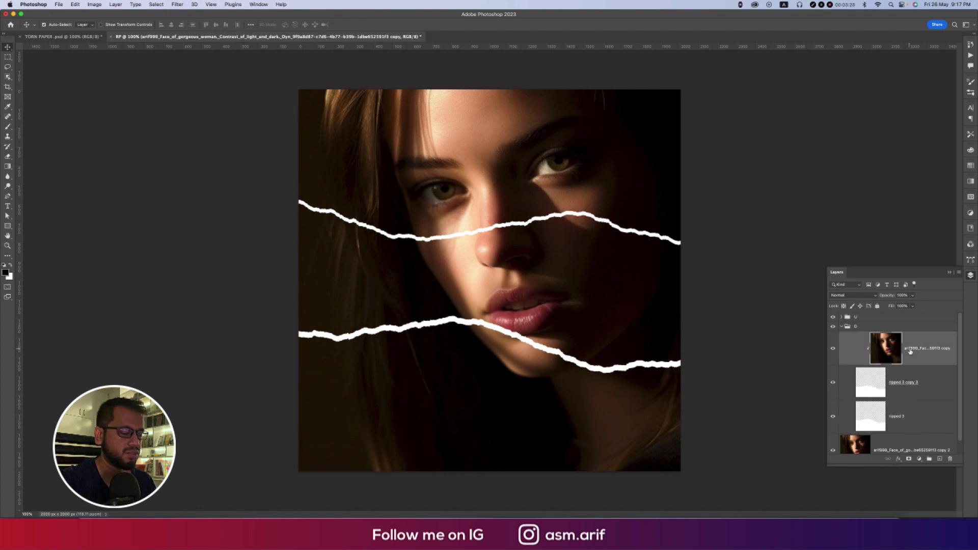
{"action": "key", "text": "super+shift+a"}
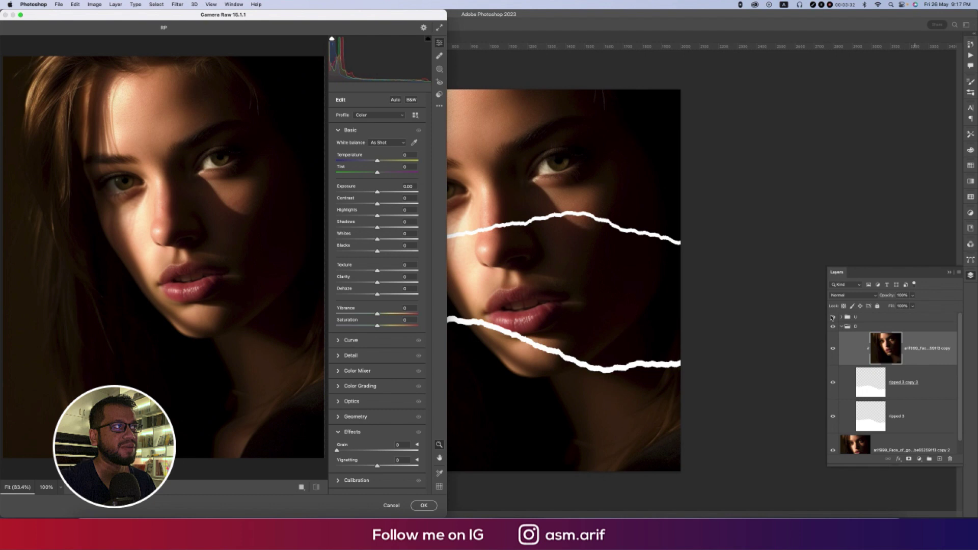
{"action": "key", "text": "Escape"}
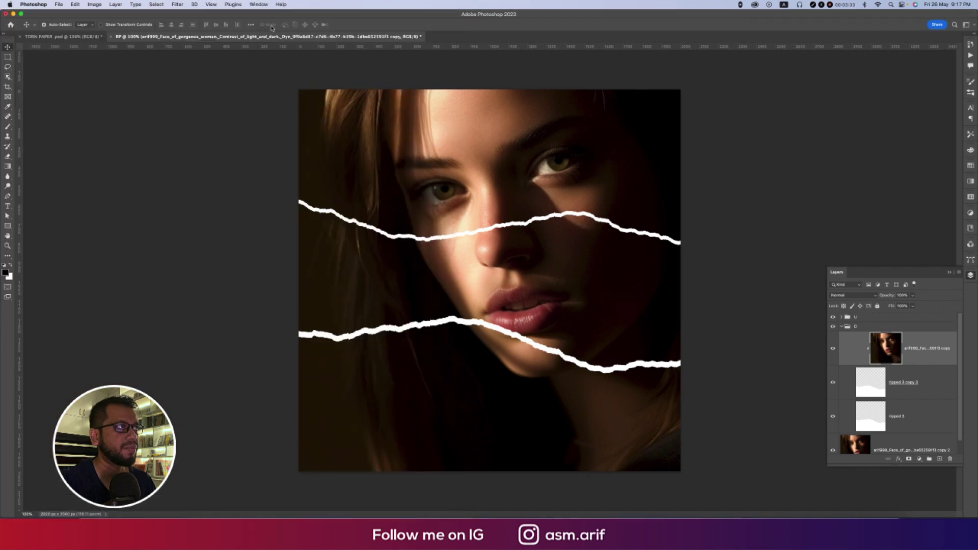
{"action": "left_click", "coordinate": [178, 4]}
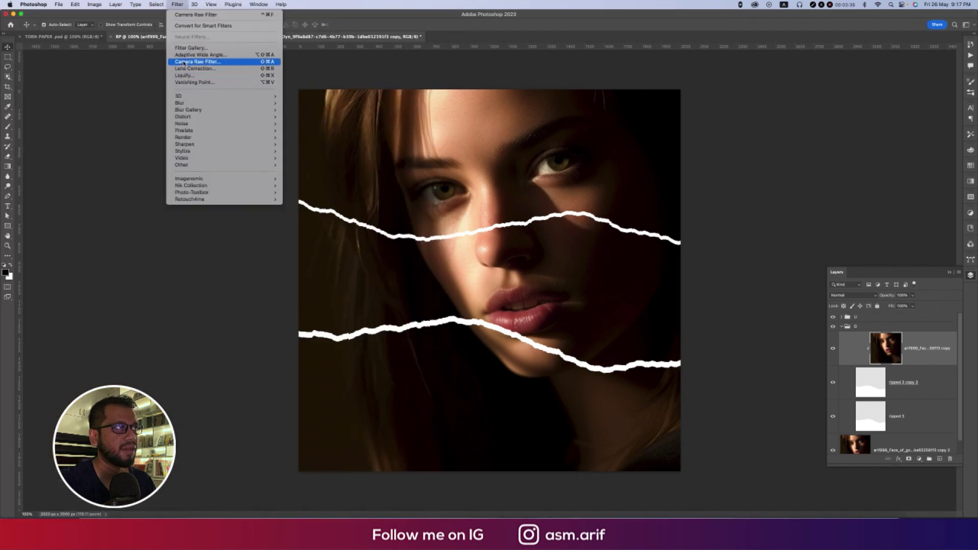
{"action": "left_click", "coordinate": [191, 61]}
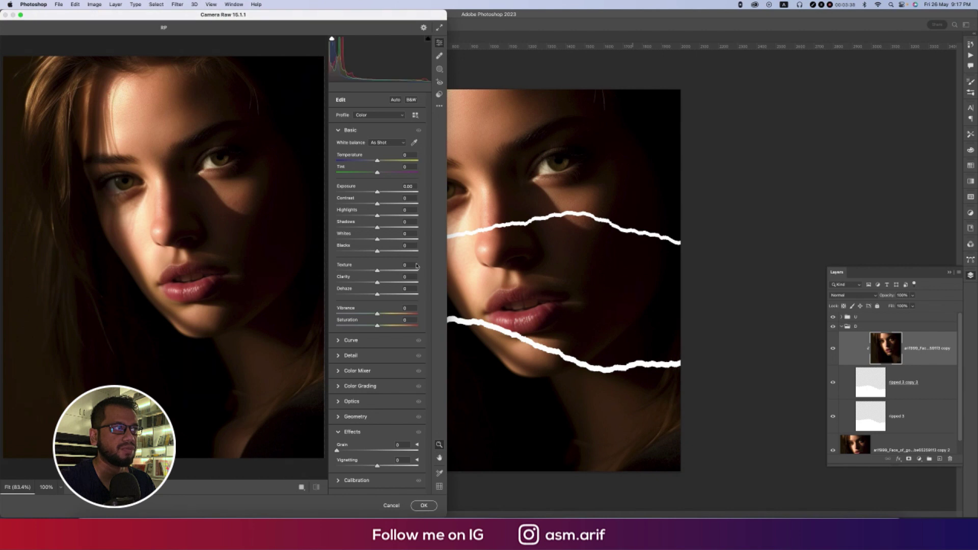
{"action": "left_click_drag", "start_coordinate": [378, 314], "coordinate": [323, 320]}
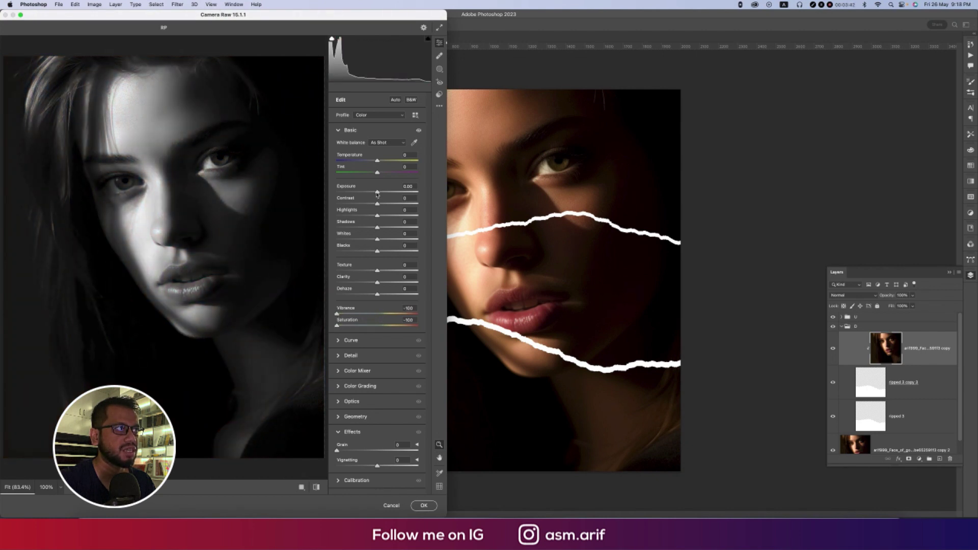
{"action": "left_click_drag", "start_coordinate": [377, 193], "coordinate": [382, 193]}
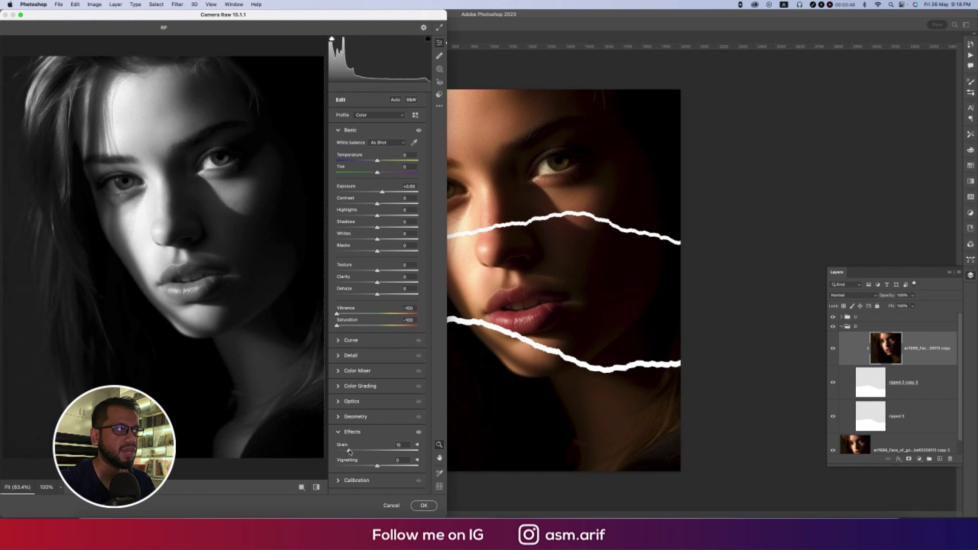
{"action": "left_click_drag", "start_coordinate": [349, 451], "coordinate": [358, 451]}
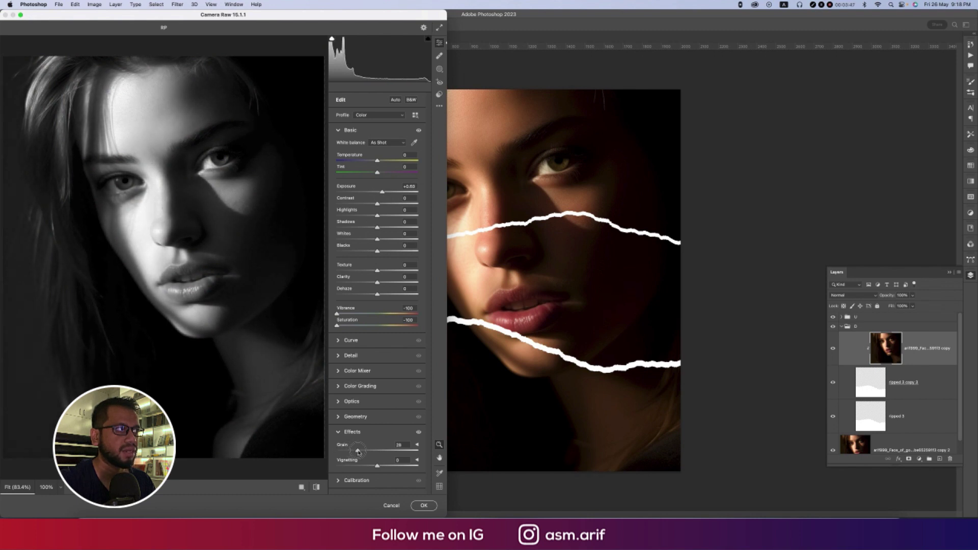
{"action": "left_click", "coordinate": [422, 505]}
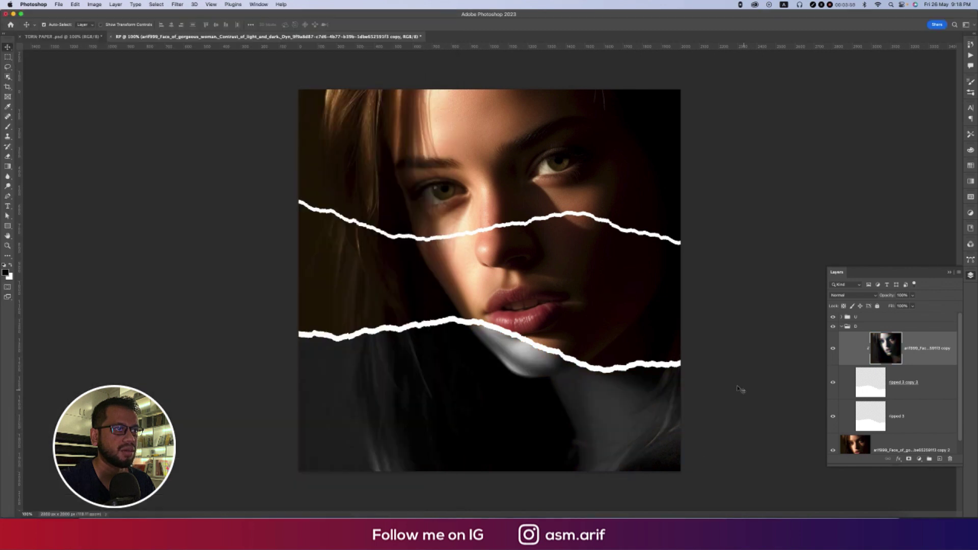
Apply Camera Raw to group U's face: Vibrance/Saturation -100, Exposure +0.45, Grain 23
{"action": "left_click", "coordinate": [842, 327]}
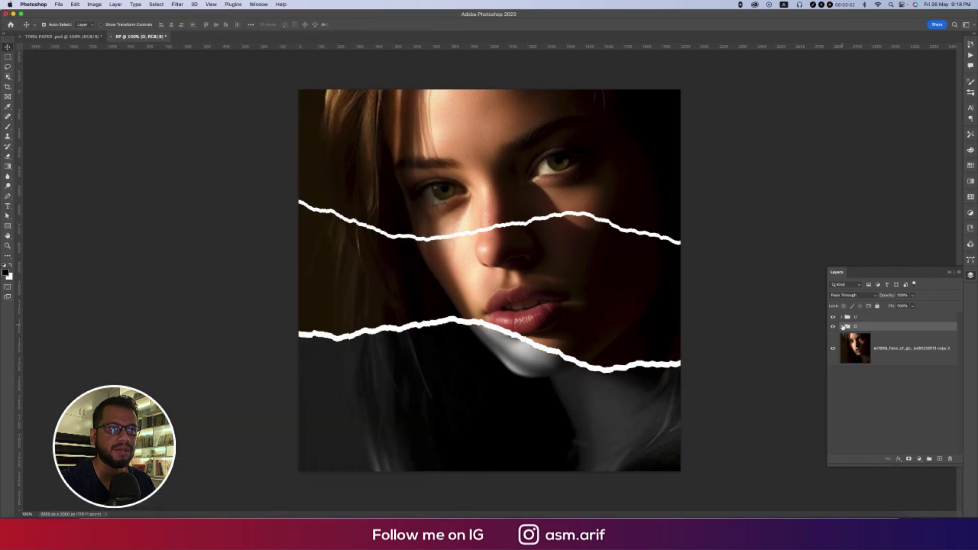
{"action": "left_click", "coordinate": [843, 319]}
{"action": "left_click", "coordinate": [899, 342]}
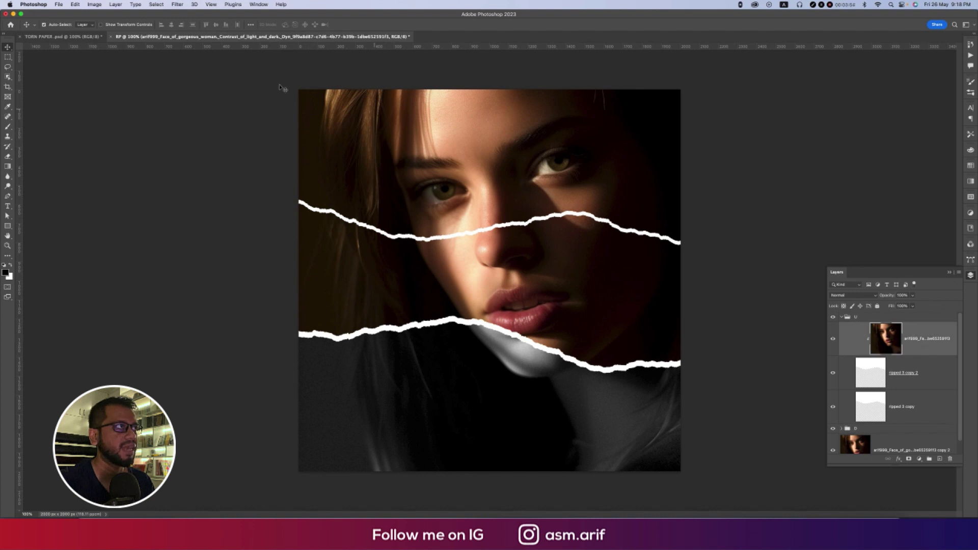
{"action": "left_click", "coordinate": [177, 4]}
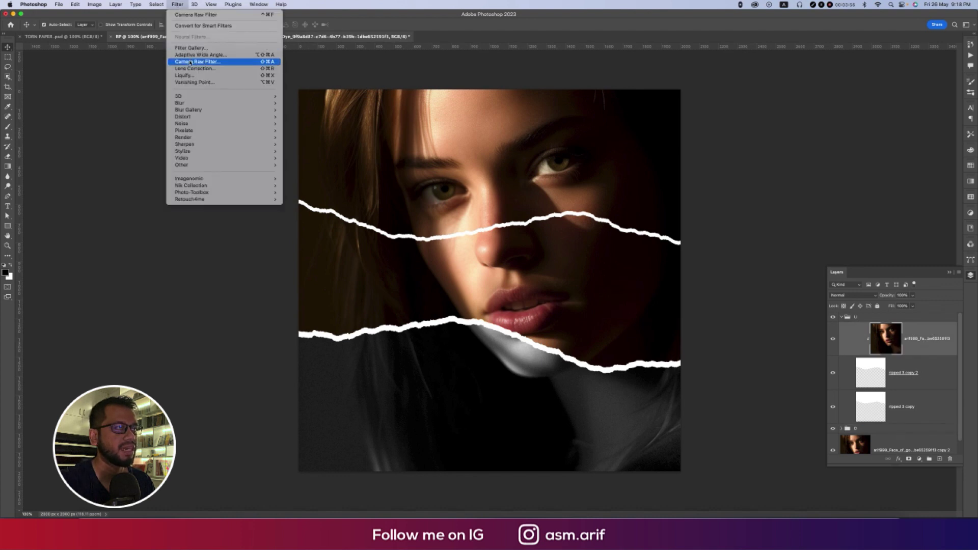
{"action": "left_click", "coordinate": [193, 62]}
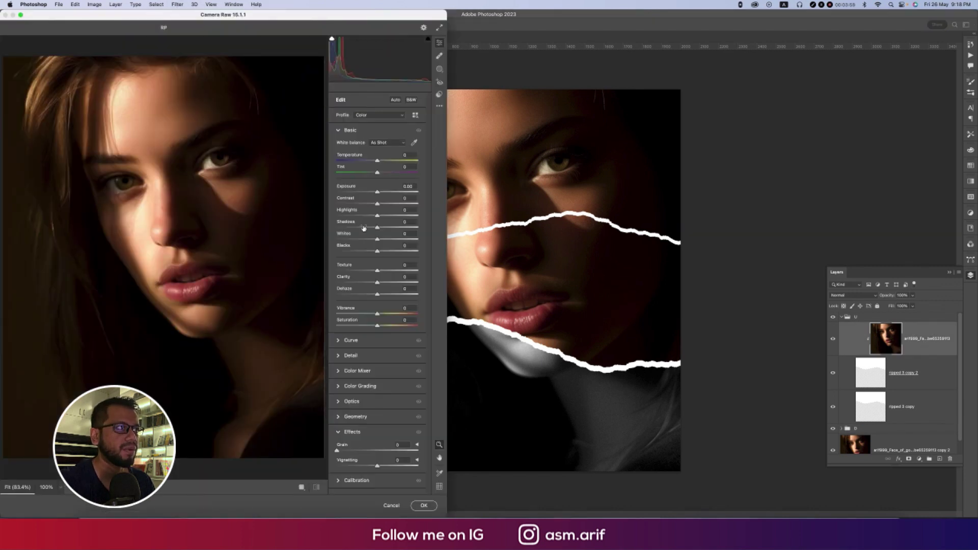
{"action": "left_click_drag", "start_coordinate": [377, 314], "coordinate": [326, 324]}
{"action": "left_click_drag", "start_coordinate": [377, 192], "coordinate": [381, 192]}
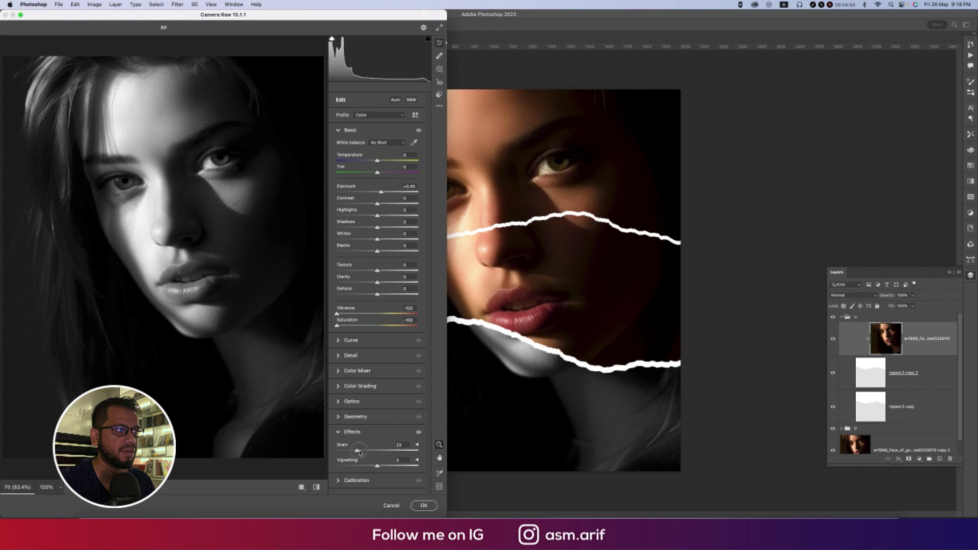
{"action": "left_click", "coordinate": [421, 506]}
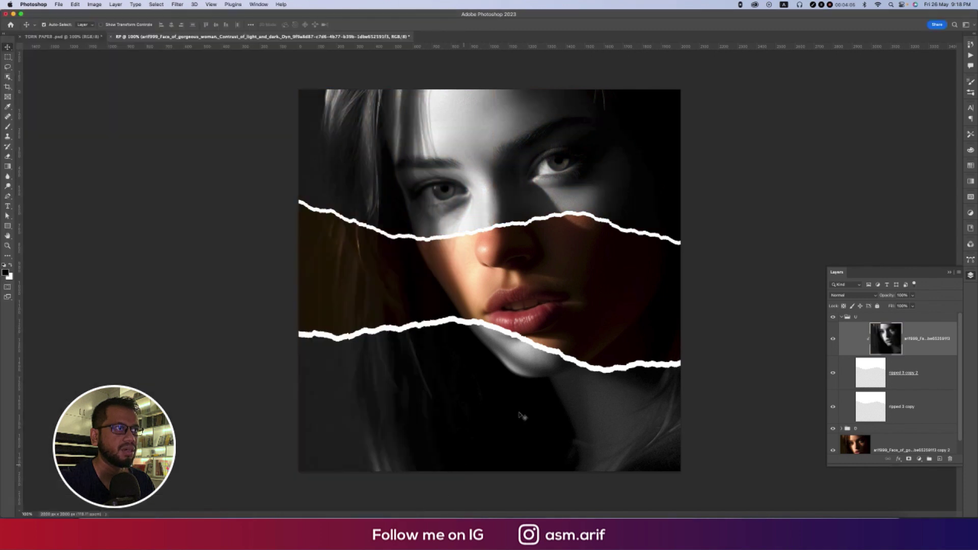
Toggle the base colour portrait to check the strips, then view at 100% and collapse group U
{"action": "scroll", "coordinate": [588, 217], "scroll_direction": "down", "scroll_amount": 2}
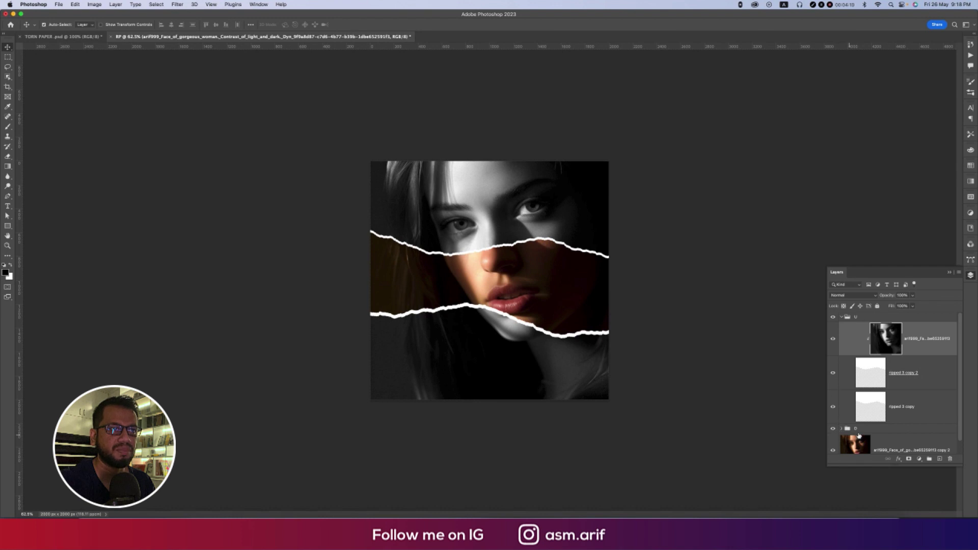
{"action": "scroll", "coordinate": [840, 430], "scroll_direction": "down", "scroll_amount": 1}
{"action": "left_click", "coordinate": [834, 437]}
{"action": "left_click", "coordinate": [834, 436]}
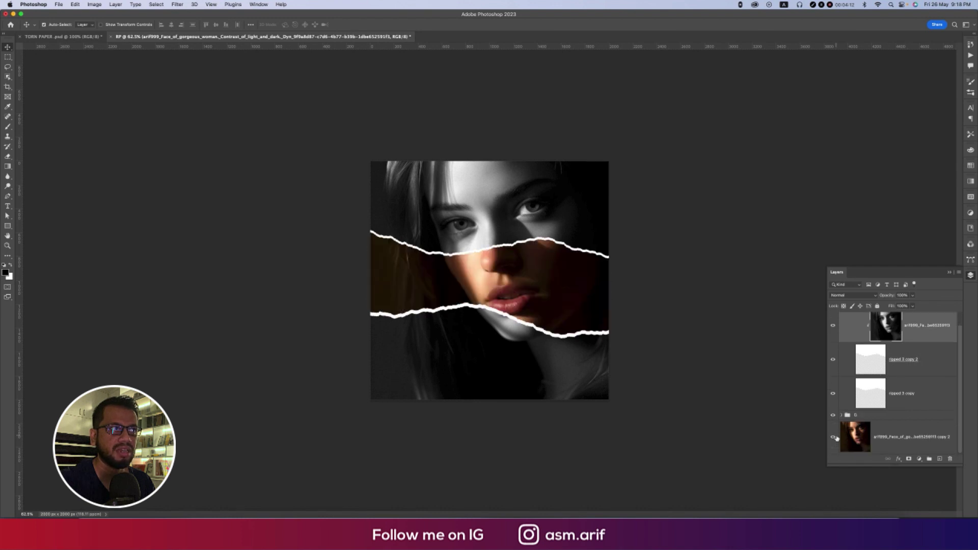
{"action": "key", "text": "super+1"}
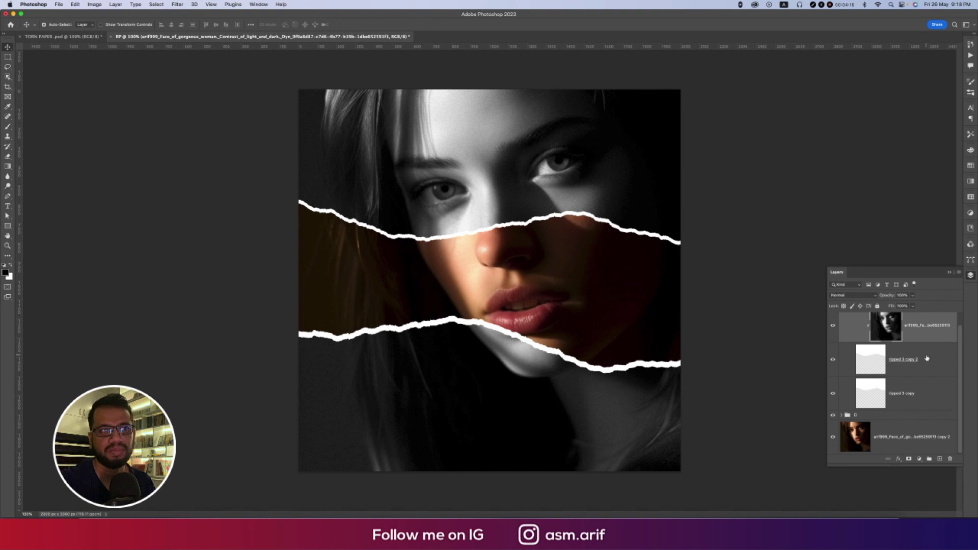
{"action": "left_click", "coordinate": [889, 360], "text": "shift"}
{"action": "key", "text": "super+g"}
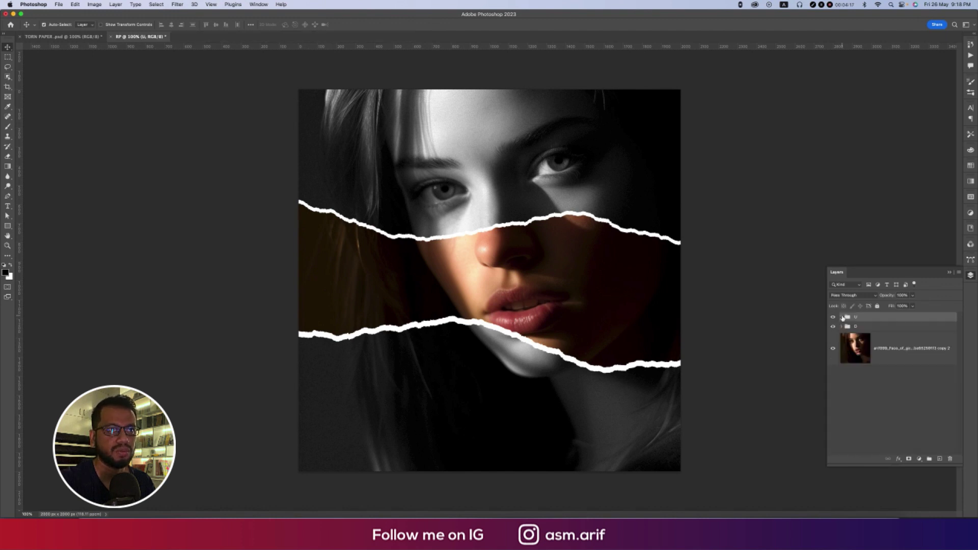
{"action": "left_click", "coordinate": [881, 351]}
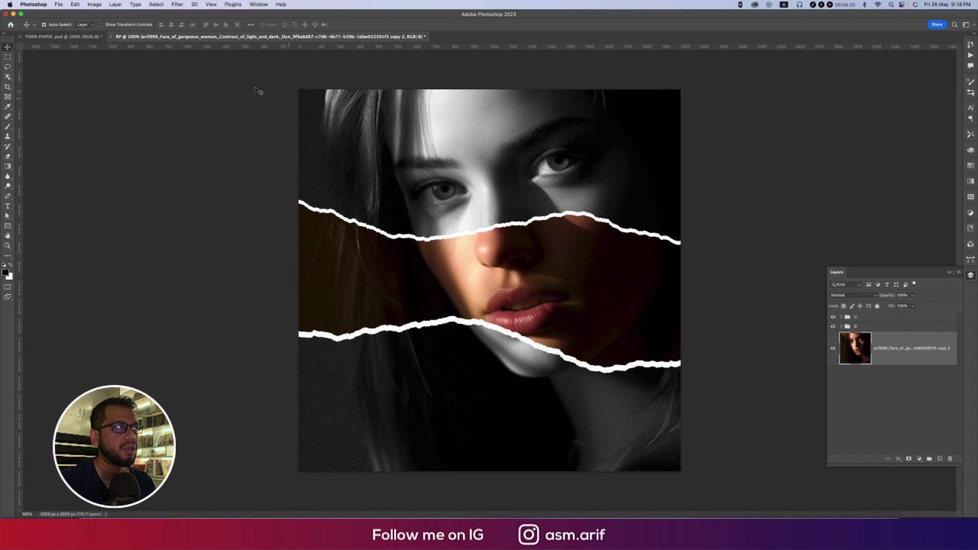
Place the light flare image, rotate it -90°, and scale it about 110.93% over the middle strip
{"action": "left_click", "coordinate": [59, 6]}
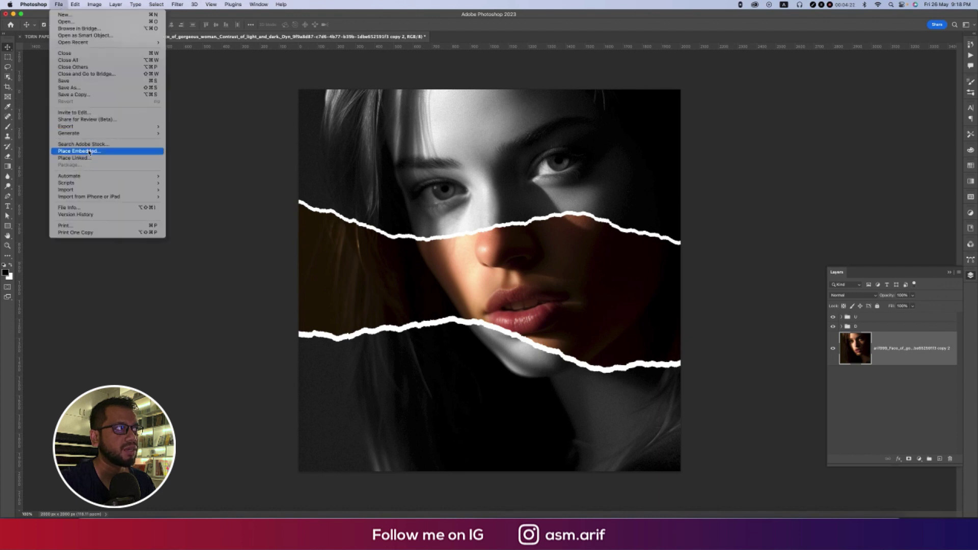
{"action": "left_click", "coordinate": [90, 151]}
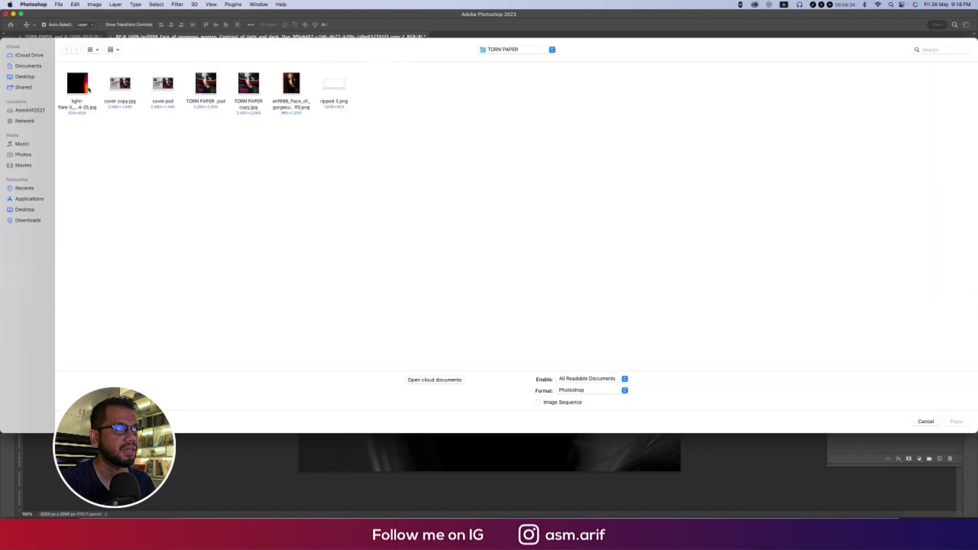
{"action": "double_click", "coordinate": [88, 89]}
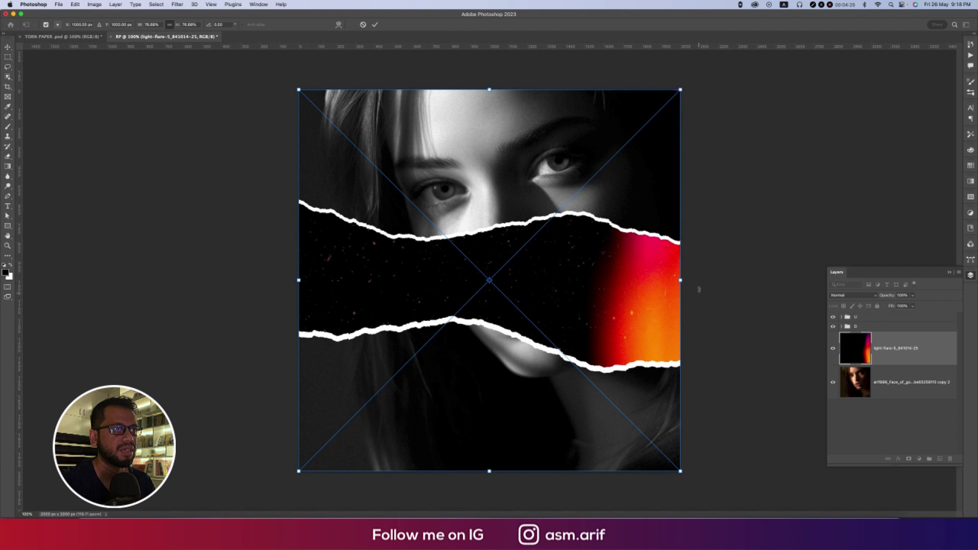
{"action": "left_click_drag", "start_coordinate": [699, 290], "coordinate": [486, 161]}
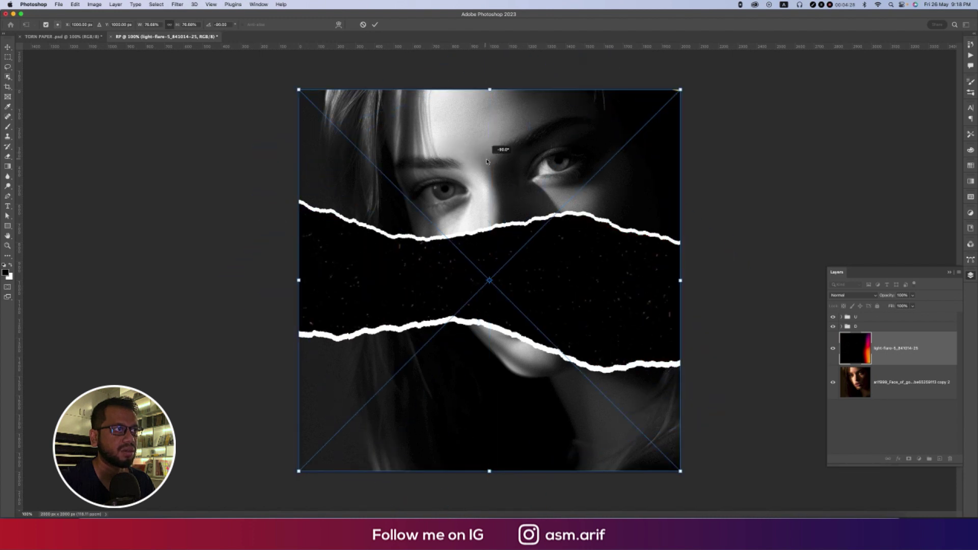
{"action": "left_click_drag", "start_coordinate": [592, 273], "coordinate": [595, 328]}
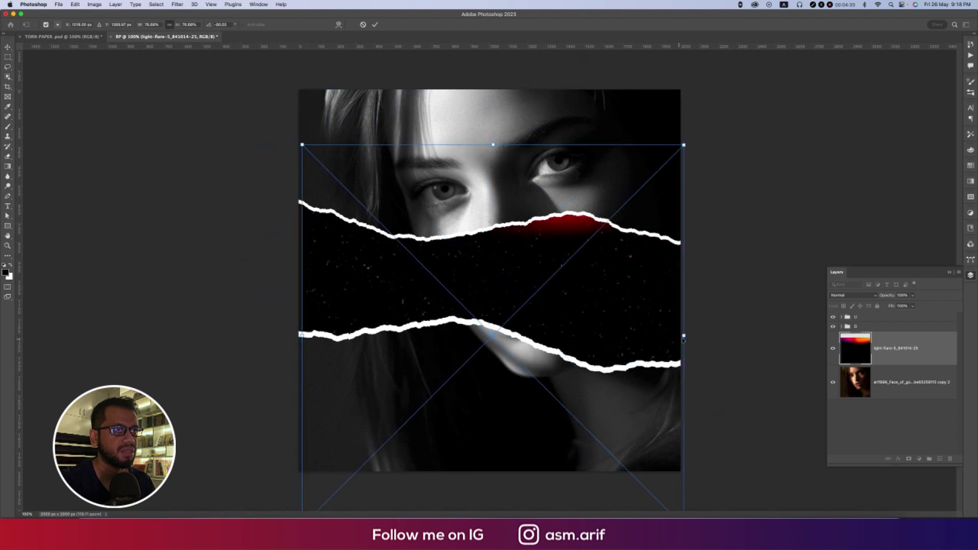
{"action": "left_click_drag", "start_coordinate": [684, 337], "coordinate": [767, 334]}
{"action": "left_click_drag", "start_coordinate": [635, 278], "coordinate": [640, 372]}
{"action": "key", "text": "Return"}
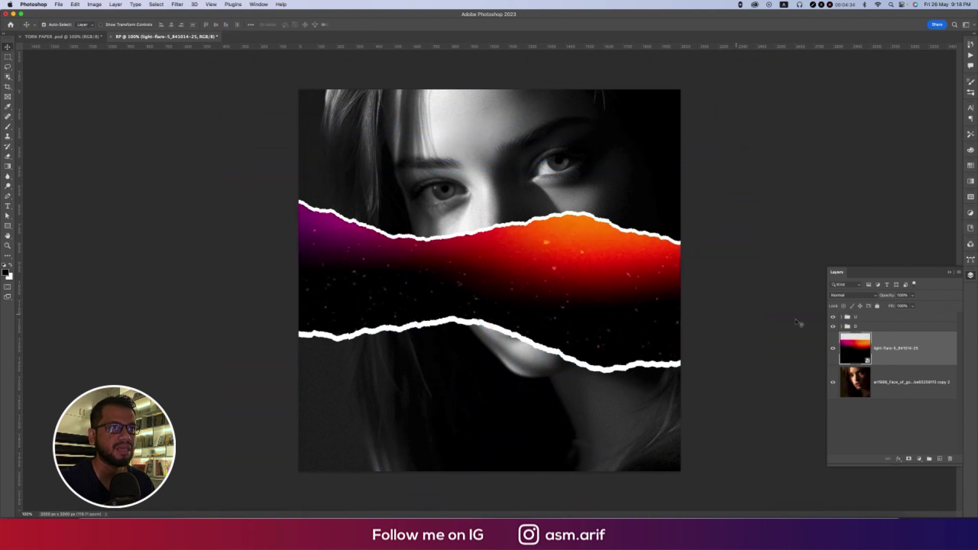
Set the flare to Screen blend mode, nudge it up, and flip it horizontally
{"action": "left_click", "coordinate": [854, 296]}
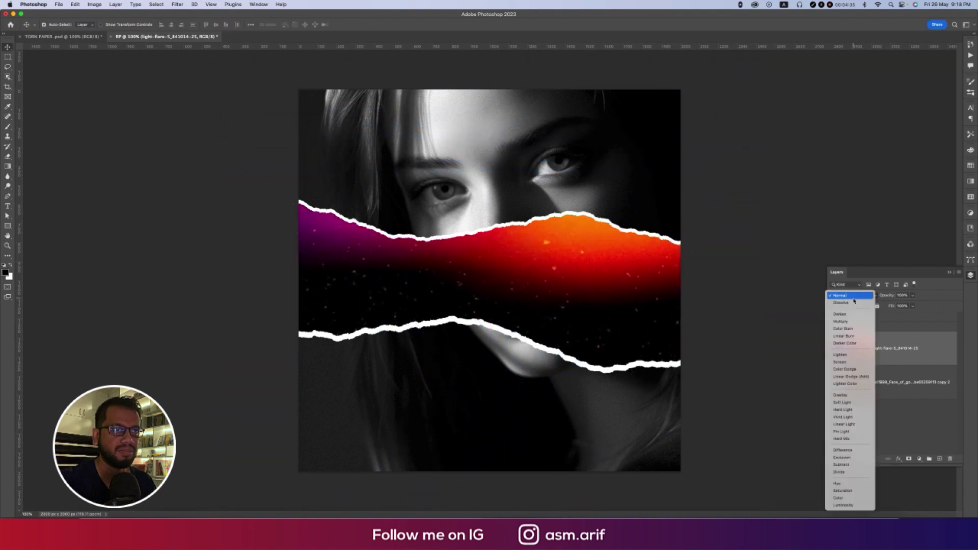
{"action": "left_click", "coordinate": [842, 363]}
{"action": "key", "text": "super+t"}
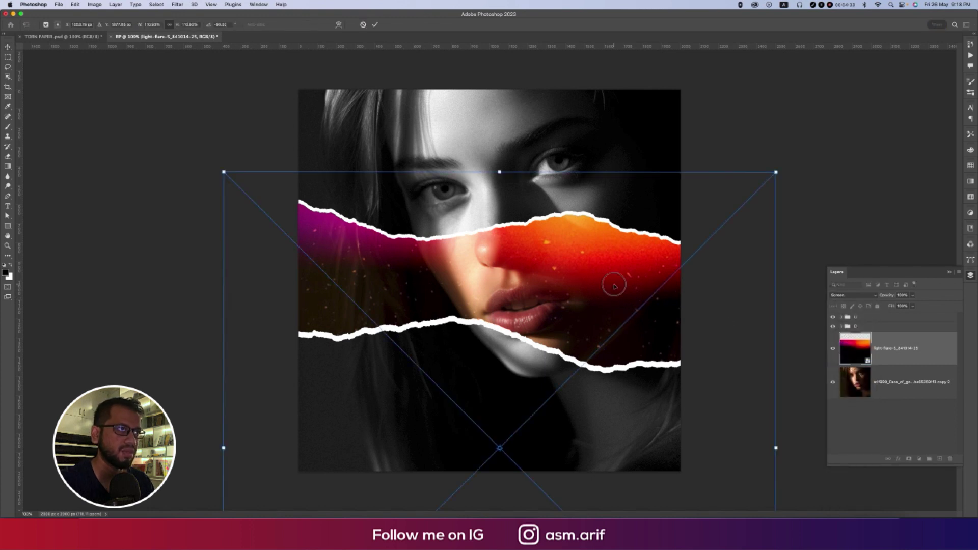
{"action": "left_click_drag", "start_coordinate": [614, 286], "coordinate": [611, 265]}
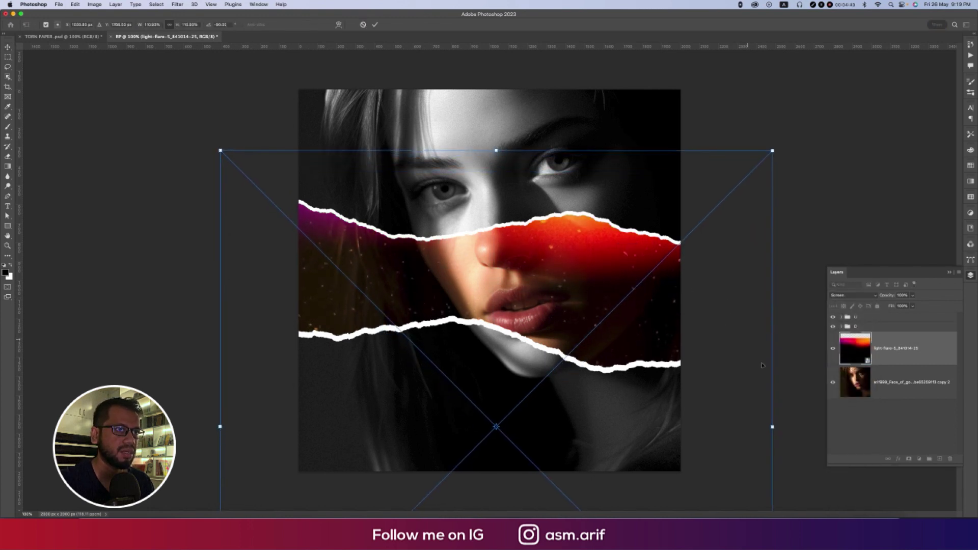
{"action": "right_click", "coordinate": [659, 302]}
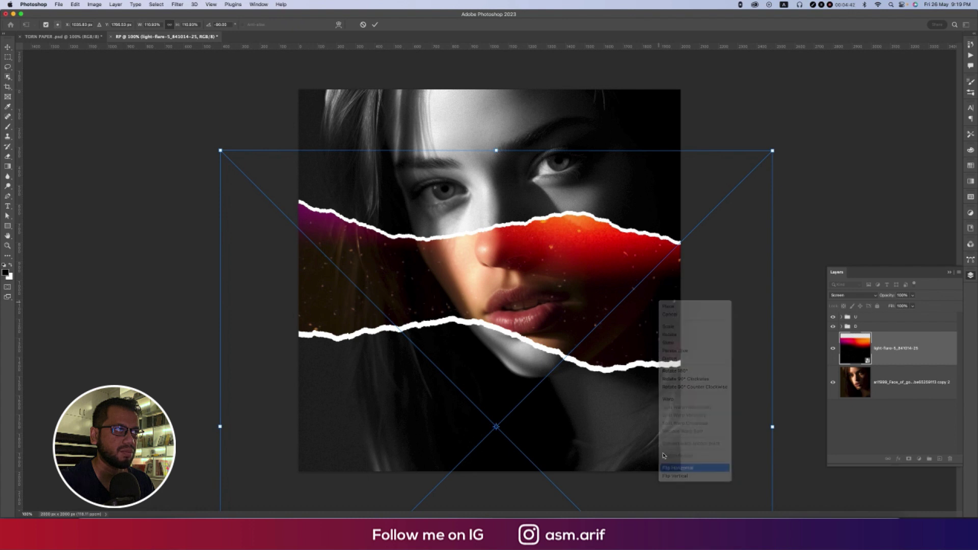
{"action": "left_click", "coordinate": [672, 468]}
{"action": "key", "text": "Return"}
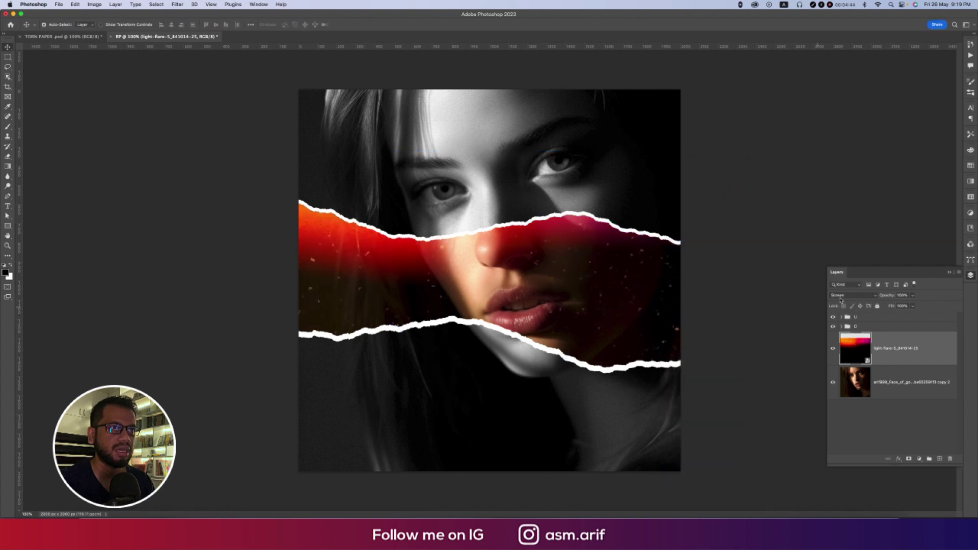
Lower the flare layer's fill to 37%
{"action": "left_click", "coordinate": [912, 305]}
{"action": "left_click_drag", "start_coordinate": [886, 316], "coordinate": [891, 317]}
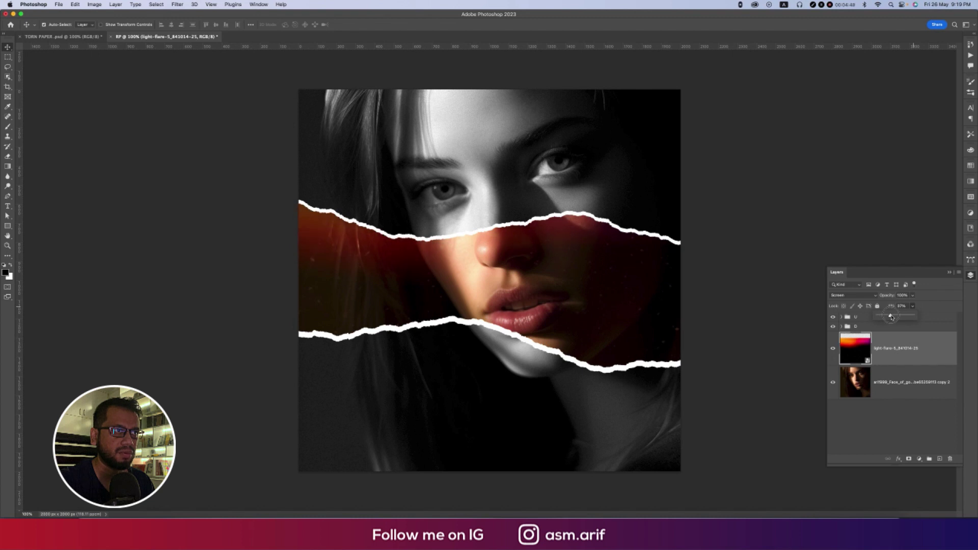
{"action": "left_click", "coordinate": [744, 348]}
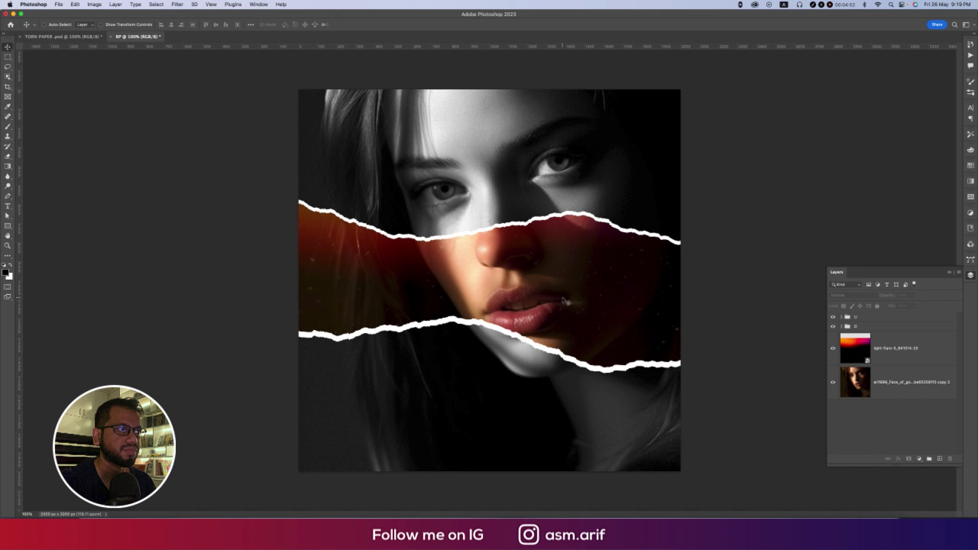
Bring the Fashion and GIRL text layers from TORN PAPER.psd into the RP poster
{"action": "left_click", "coordinate": [60, 36]}
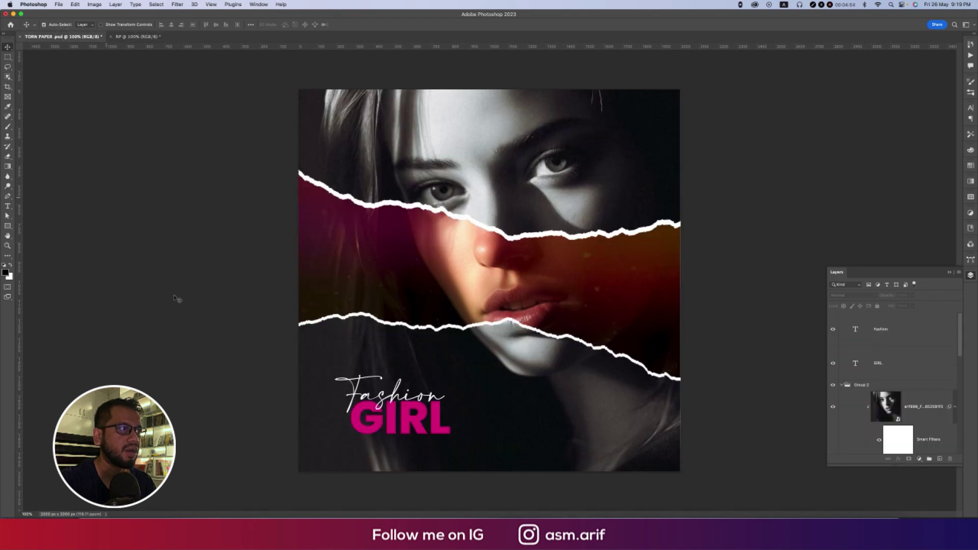
{"action": "left_click", "coordinate": [906, 362]}
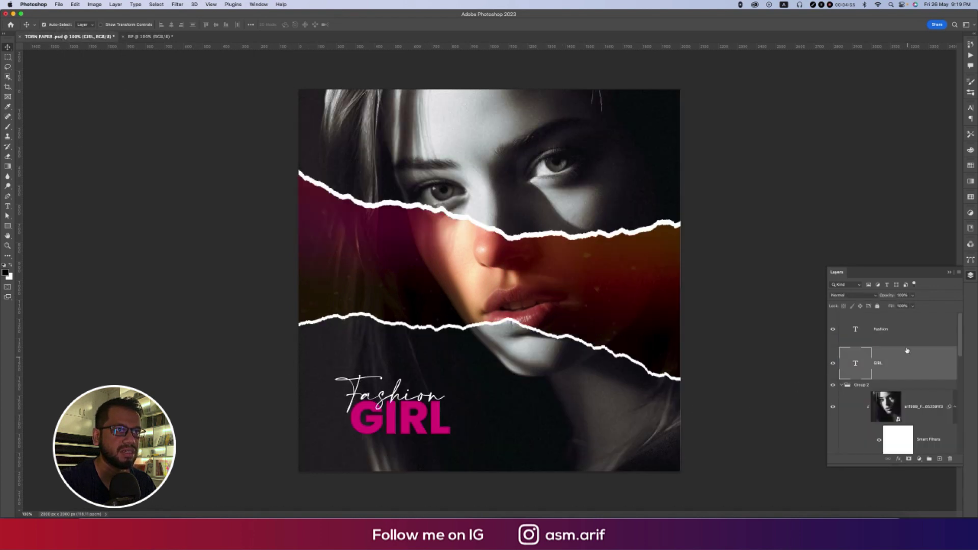
{"action": "left_click", "coordinate": [905, 327], "text": "shift"}
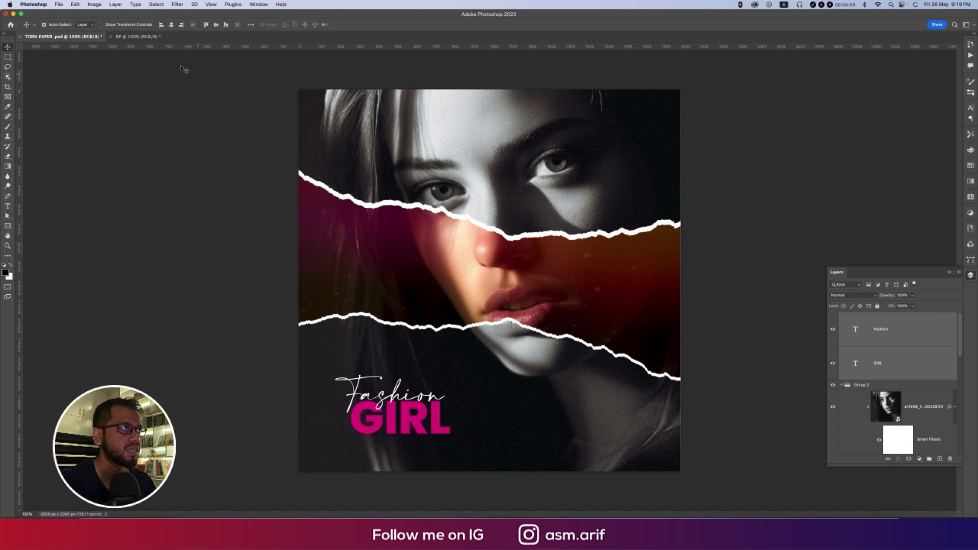
{"action": "left_click", "coordinate": [138, 38]}
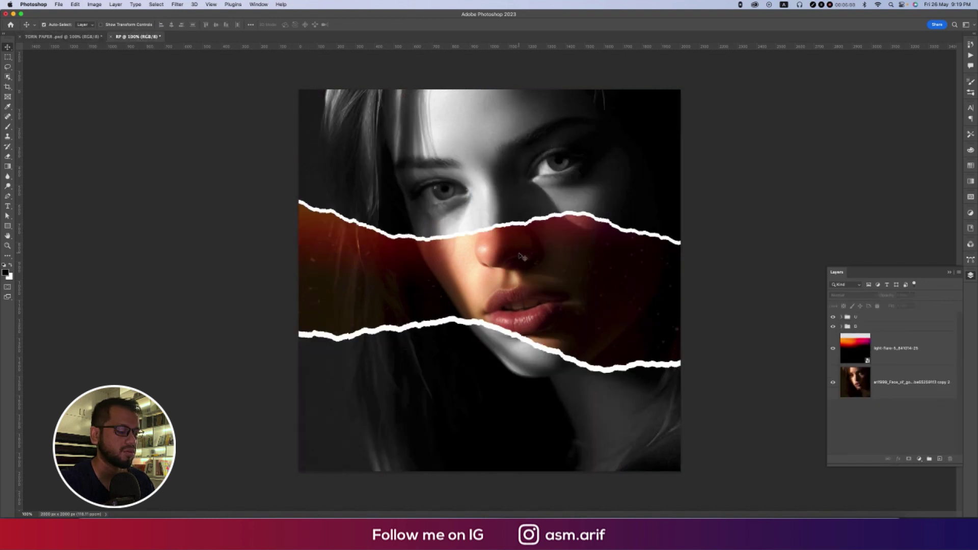
{"action": "left_click_drag", "start_coordinate": [522, 256], "coordinate": [524, 270]}
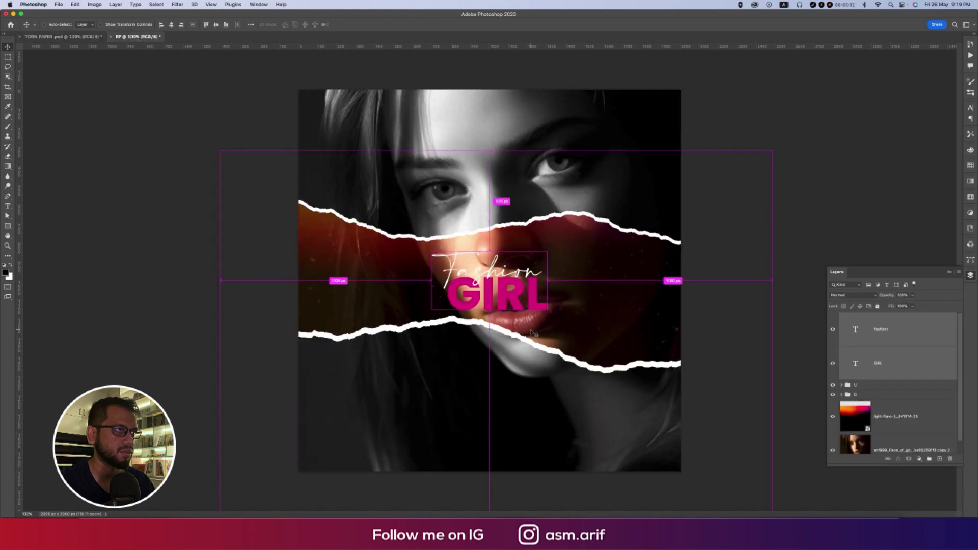
Move the Fashion GIRL title to the lower left and enlarge it with Ctrl+T
{"action": "left_click_drag", "start_coordinate": [512, 305], "coordinate": [448, 435]}
{"action": "key", "text": "super+t"}
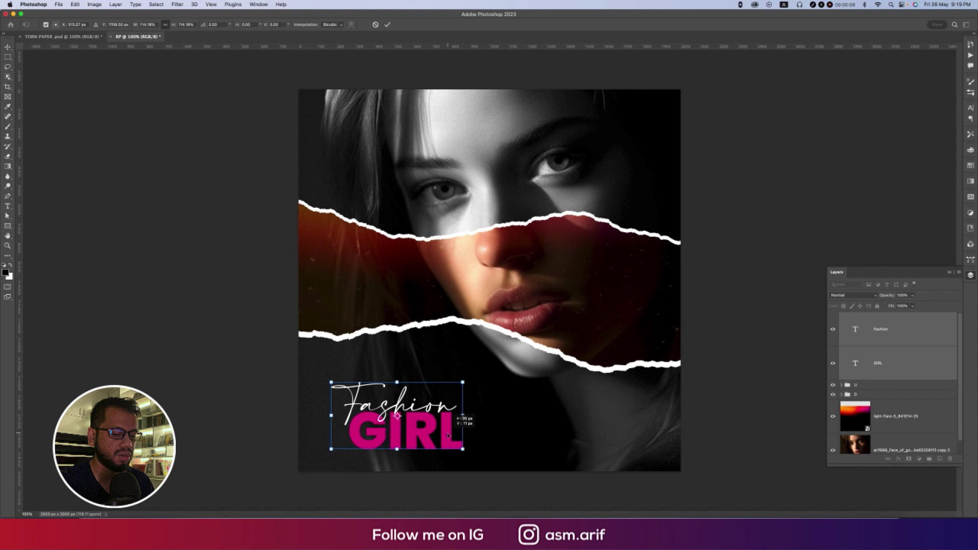
{"action": "key", "text": "Return"}
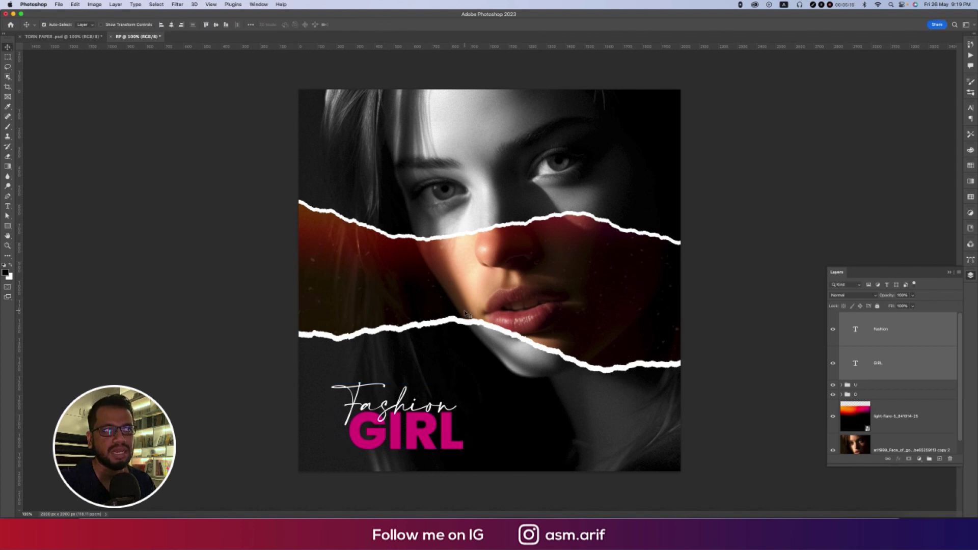
{"action": "scroll", "coordinate": [890, 360], "scroll_direction": "down", "scroll_amount": 1}
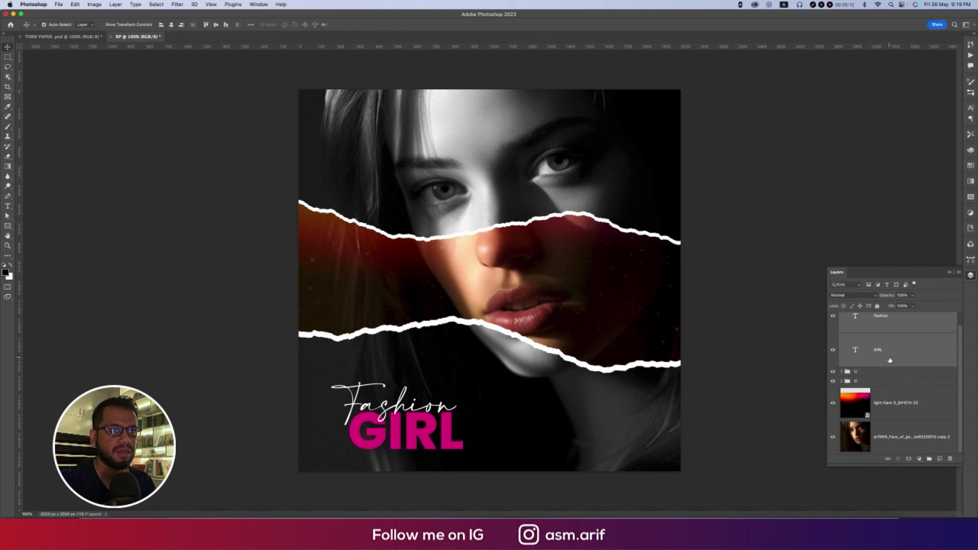
{"action": "scroll", "coordinate": [890, 360], "scroll_direction": "up", "scroll_amount": 1}
Add a Color Lookup adjustment layer on top using the Kodak 5218 Kodak 2383 LUT
{"action": "left_click", "coordinate": [886, 330]}
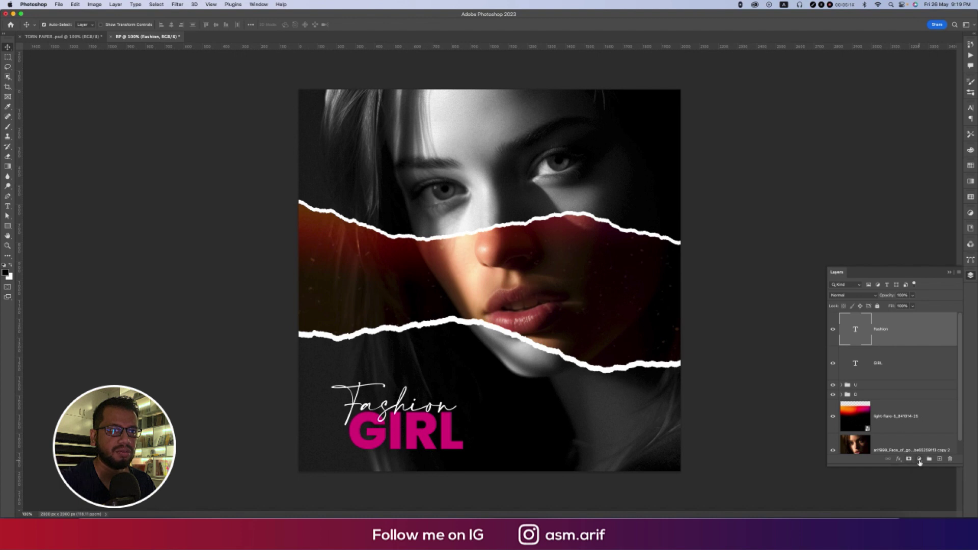
{"action": "left_click", "coordinate": [919, 459]}
{"action": "scroll", "coordinate": [926, 477], "scroll_direction": "down", "scroll_amount": 5}
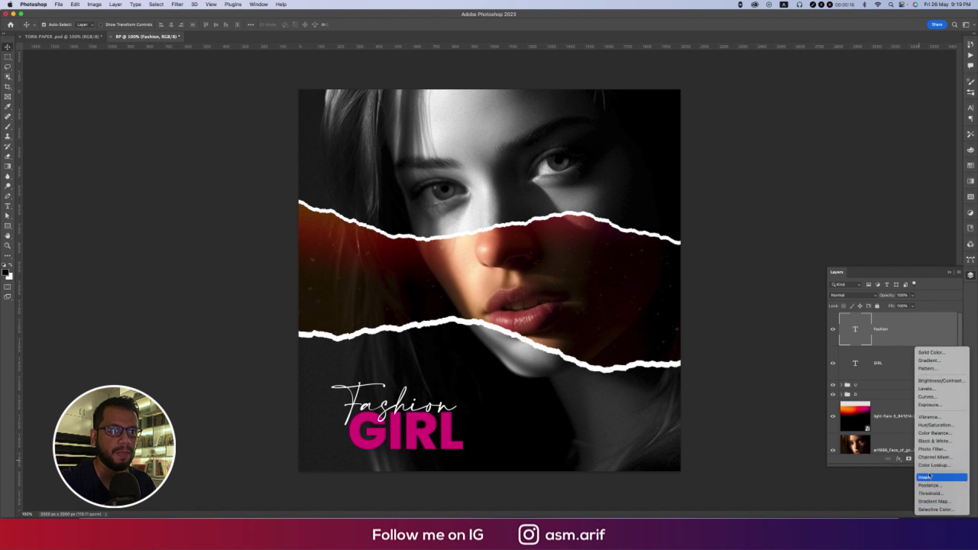
{"action": "left_click", "coordinate": [930, 466]}
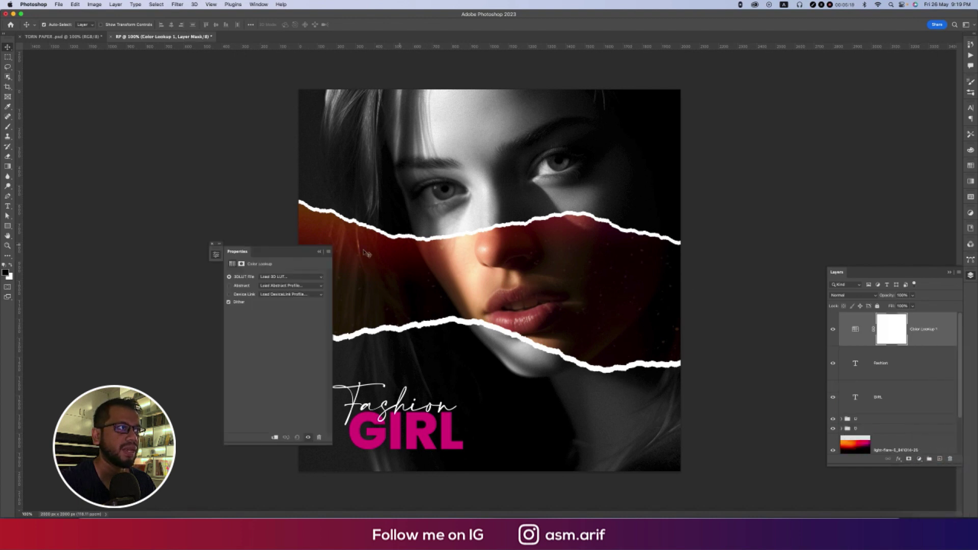
{"action": "left_click", "coordinate": [278, 277]}
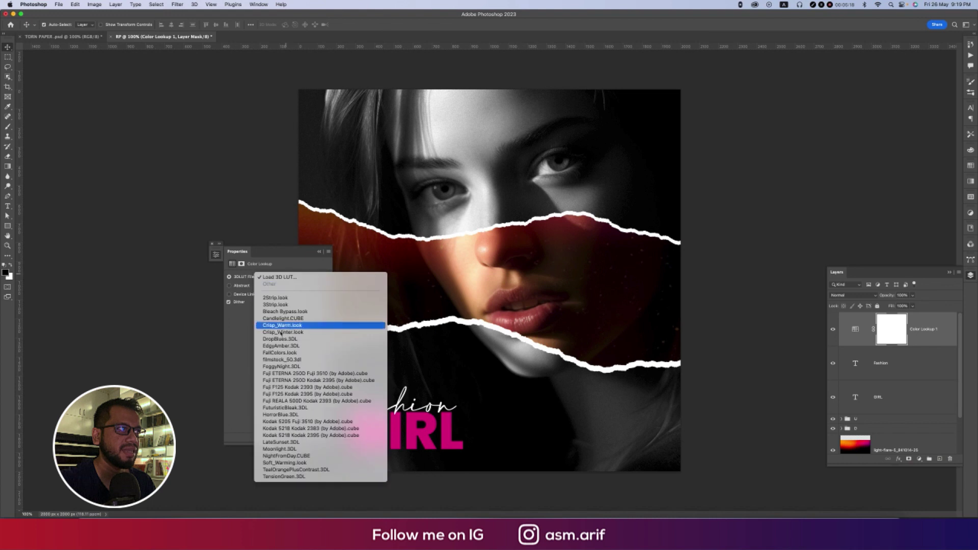
{"action": "left_click", "coordinate": [276, 387]}
{"action": "left_click", "coordinate": [275, 277]}
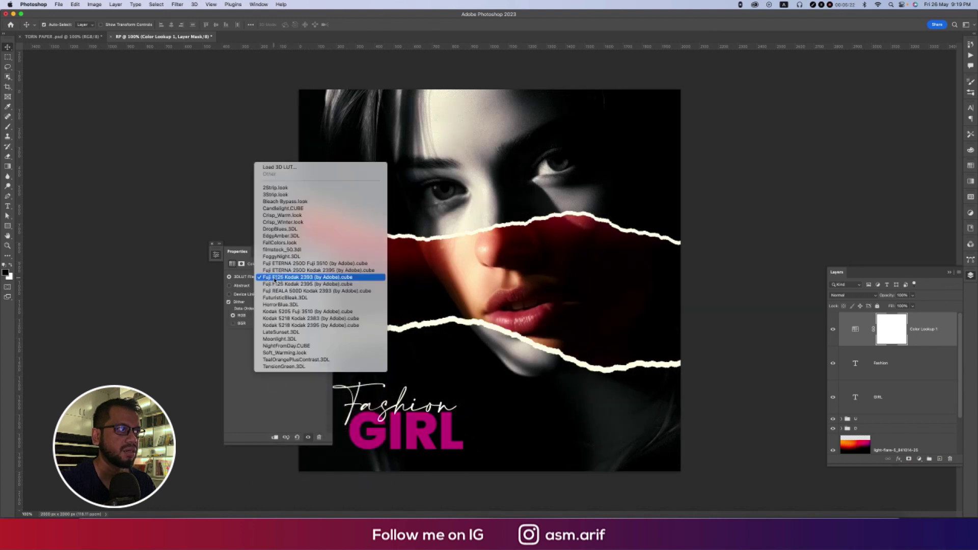
{"action": "left_click", "coordinate": [282, 319]}
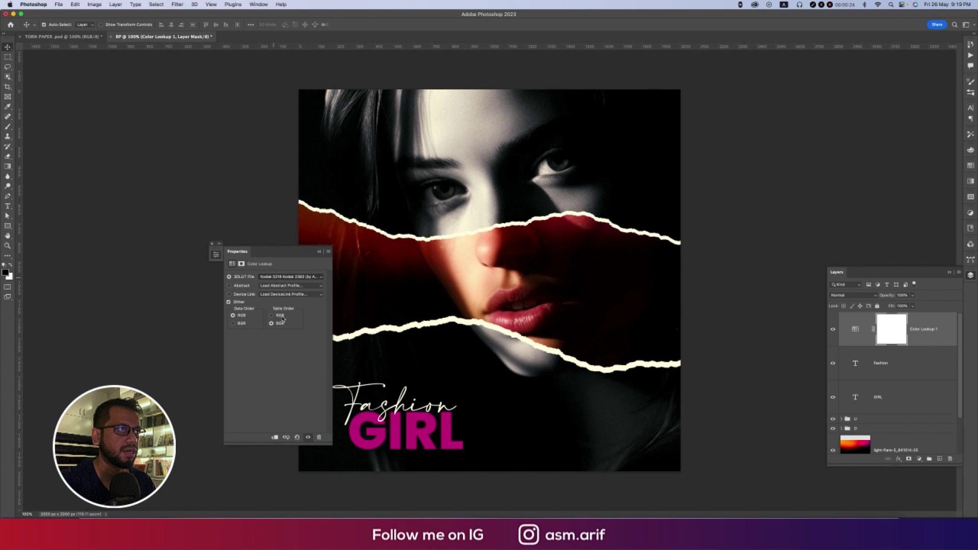
{"action": "left_click", "coordinate": [319, 252]}
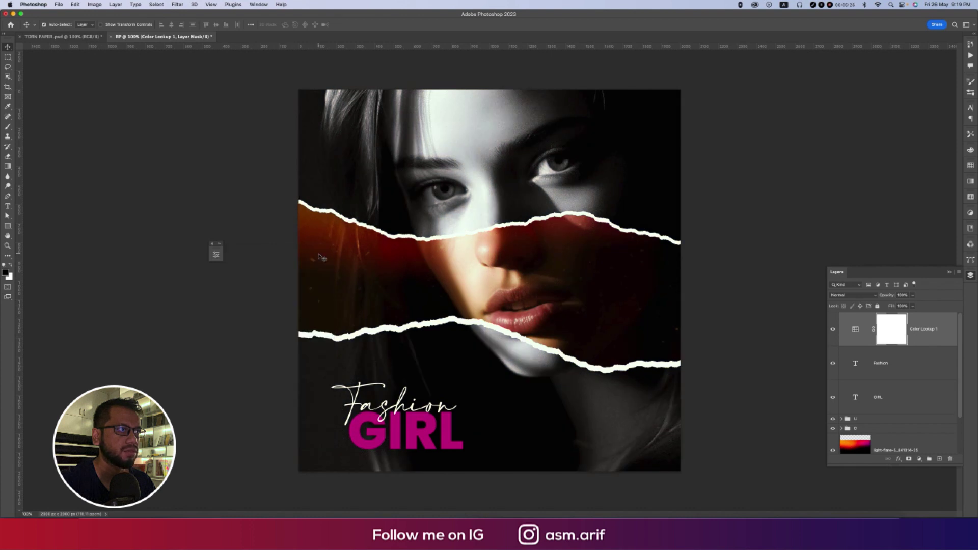
Toggle the Color Lookup layer off and on to compare, then close Properties
{"action": "left_click", "coordinate": [833, 331]}
{"action": "left_click", "coordinate": [833, 331]}
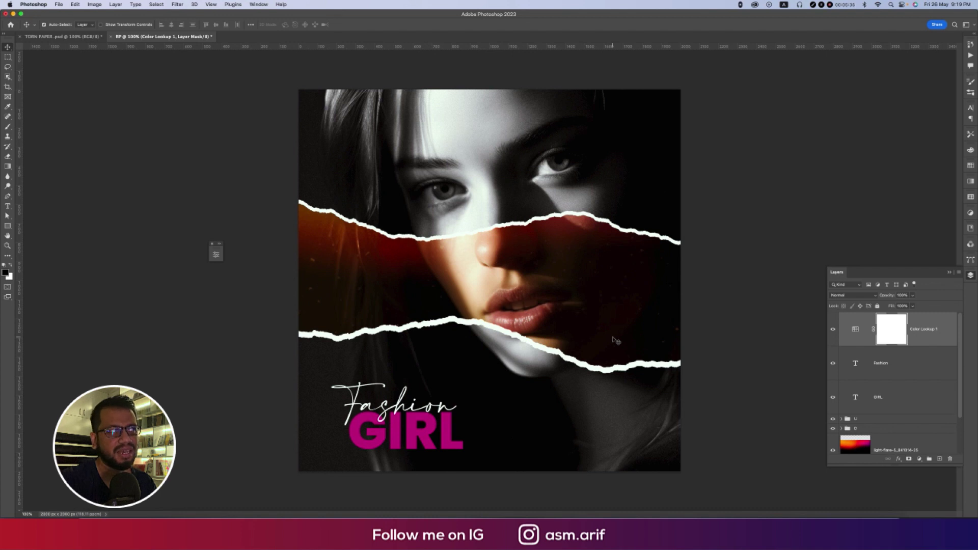
{"action": "left_click", "coordinate": [212, 244]}
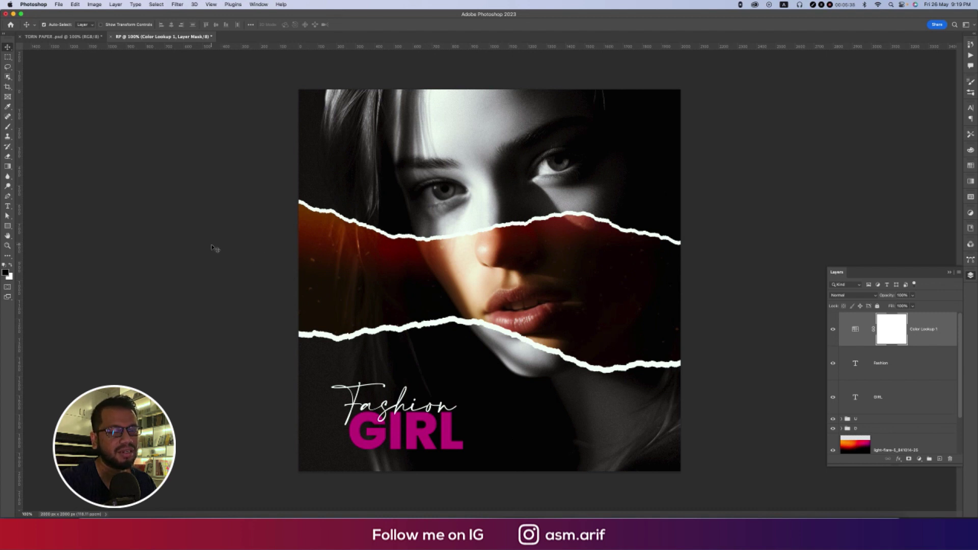